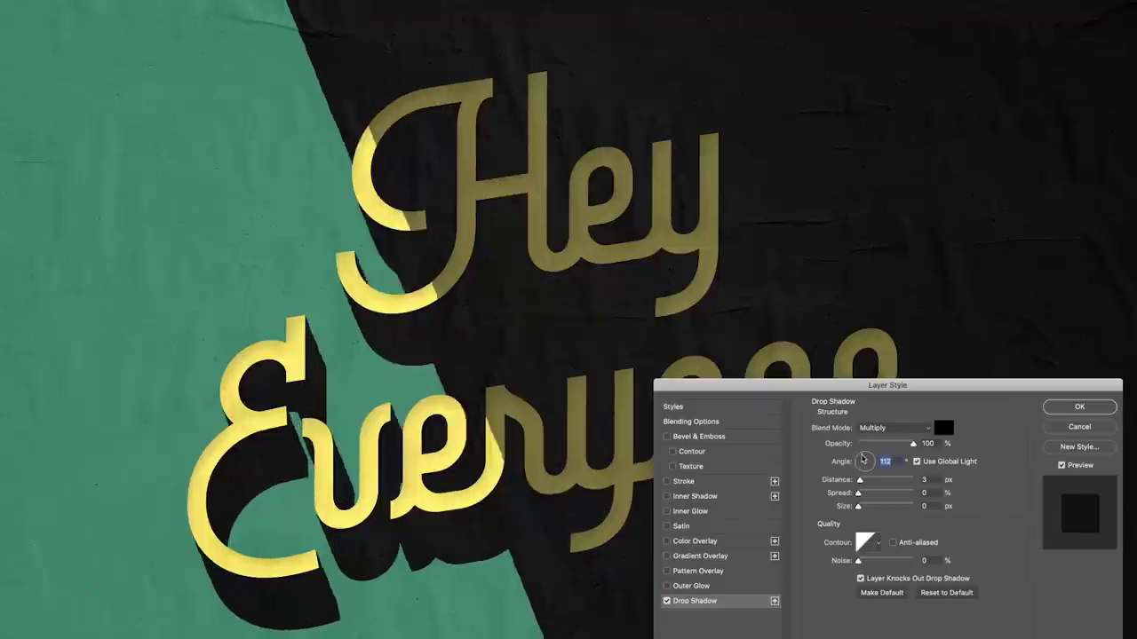
left_click_drag(859, 456, 858, 455)
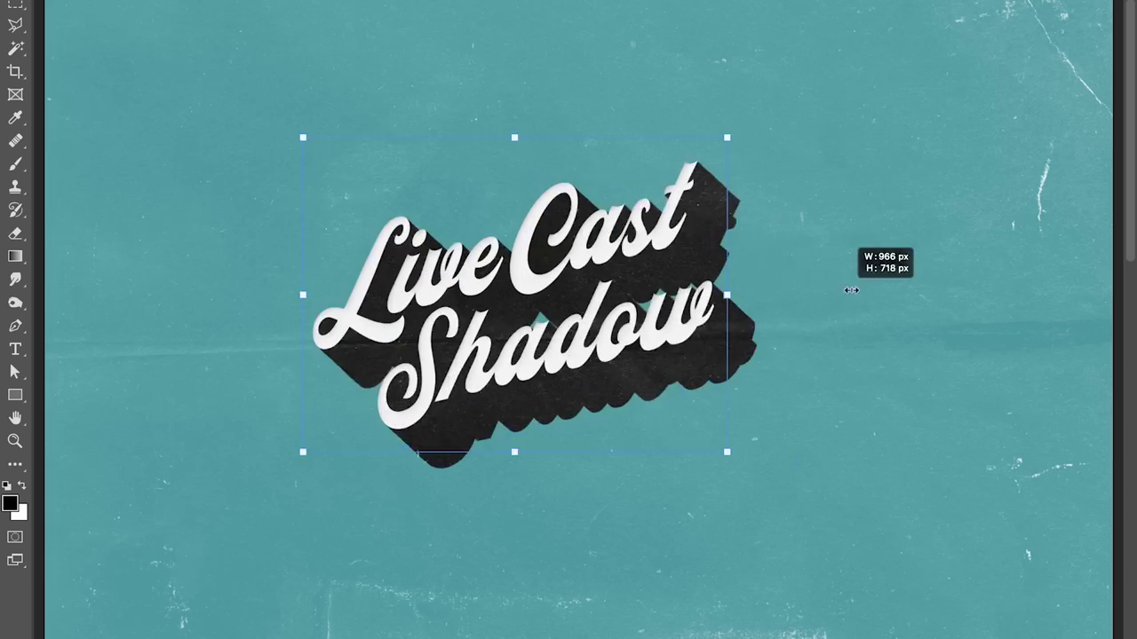
left_click_drag(850, 292, 915, 293)
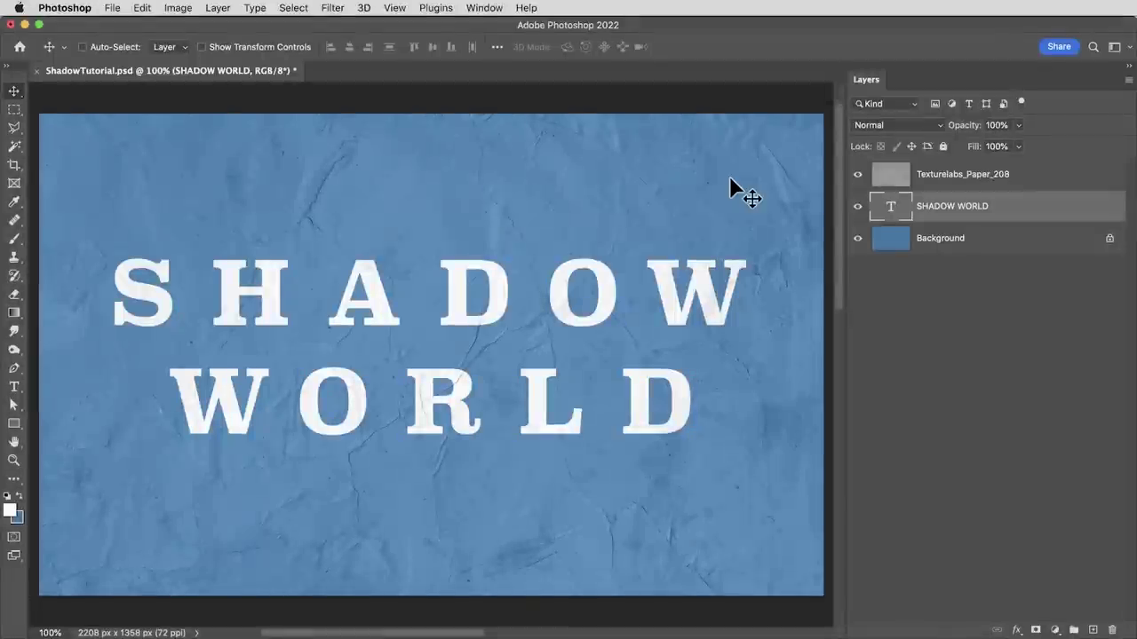
Hide and show the Texturelabs_Paper_208 layer to compare the artwork with and without the paper texture
left_click(1030, 180)
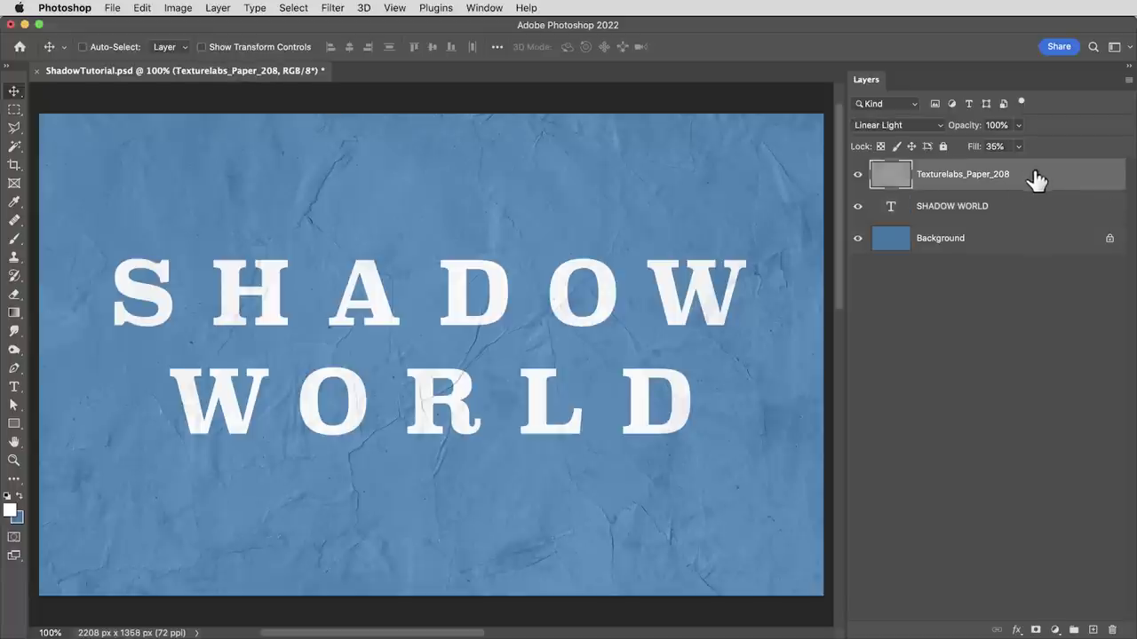
left_click(857, 175)
left_click(858, 175)
left_click(1001, 221)
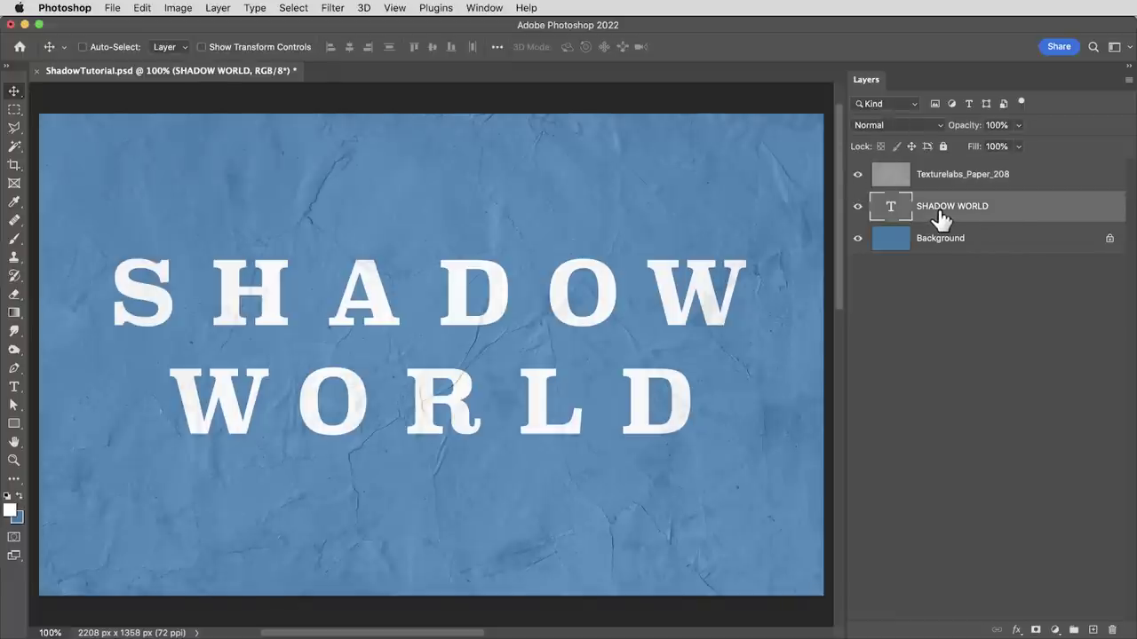
double_click(1026, 218)
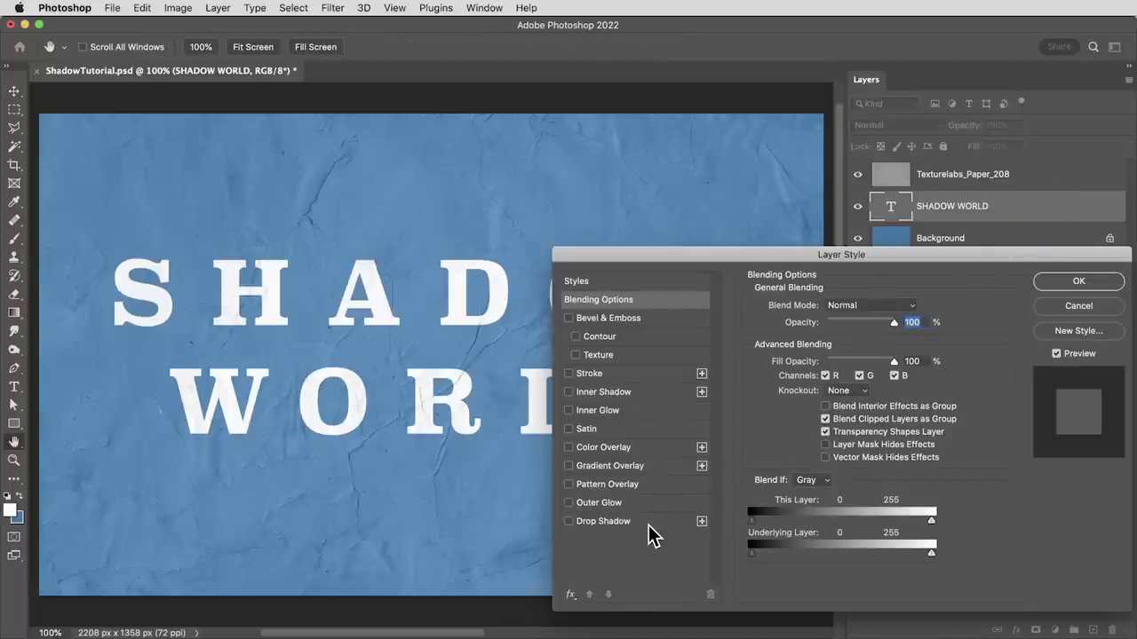
left_click(1077, 308)
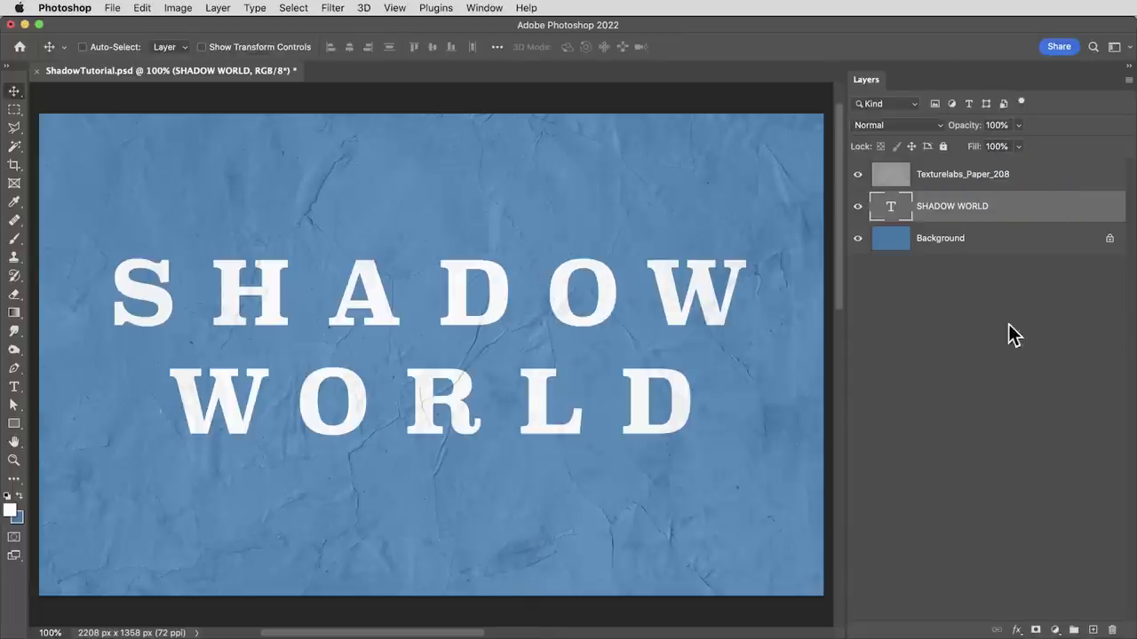
Put the SHADOW WORLD text layer in a new group and enable a drop shadow on that group
left_click_drag(1019, 211, 1073, 630)
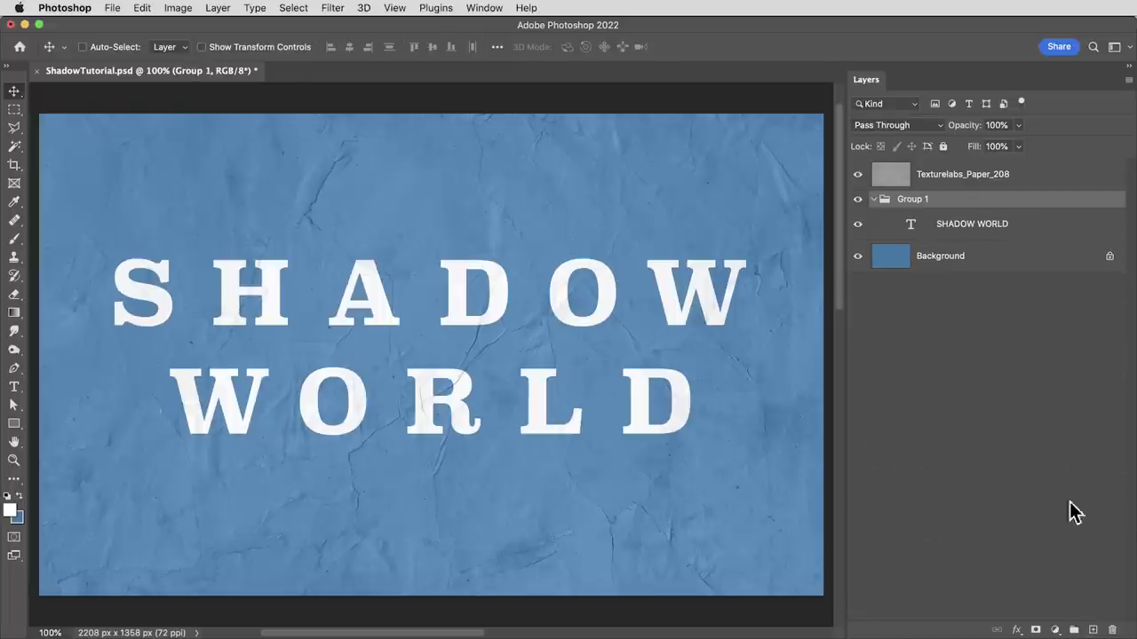
double_click(979, 202)
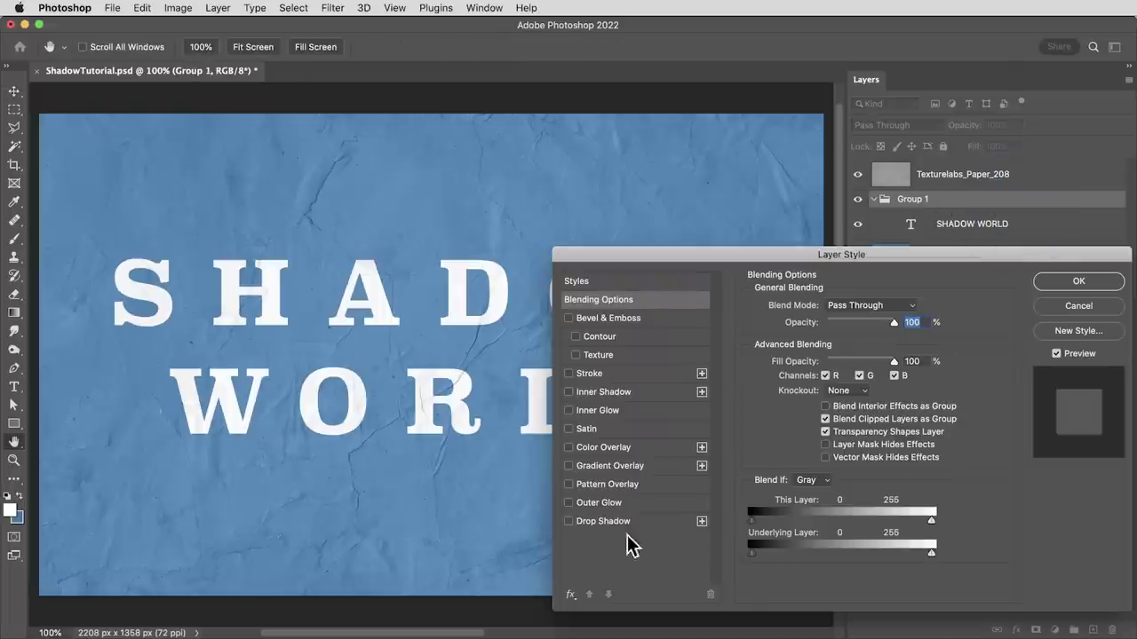
left_click(601, 522)
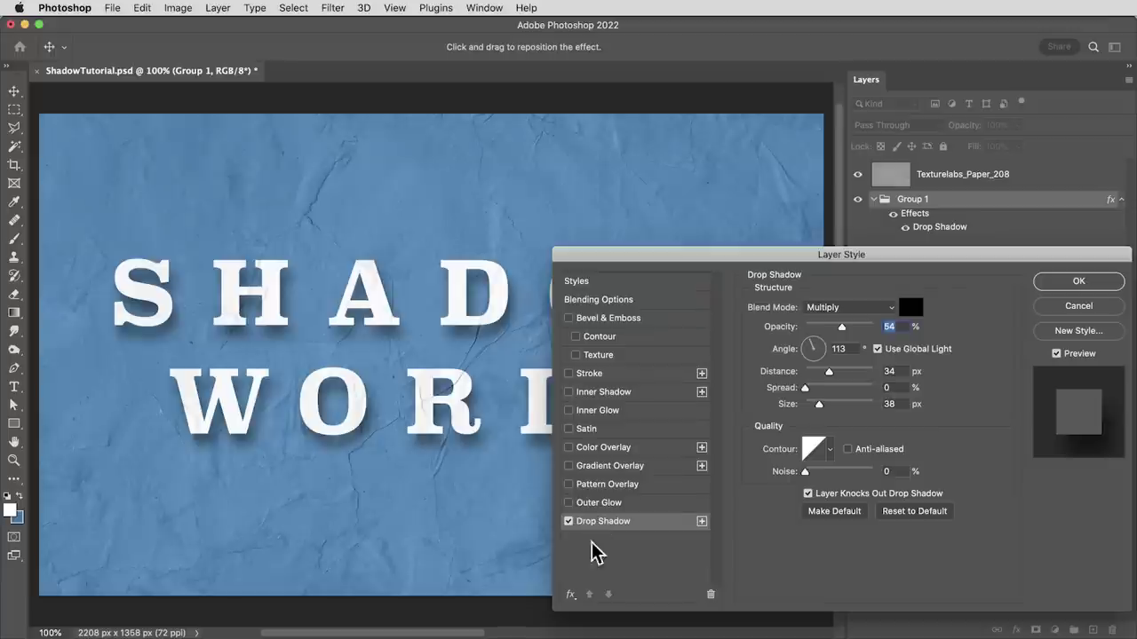
Reset the group's drop shadow to its defaults, then set its opacity to 100% and its size to 0 px
left_click(899, 527)
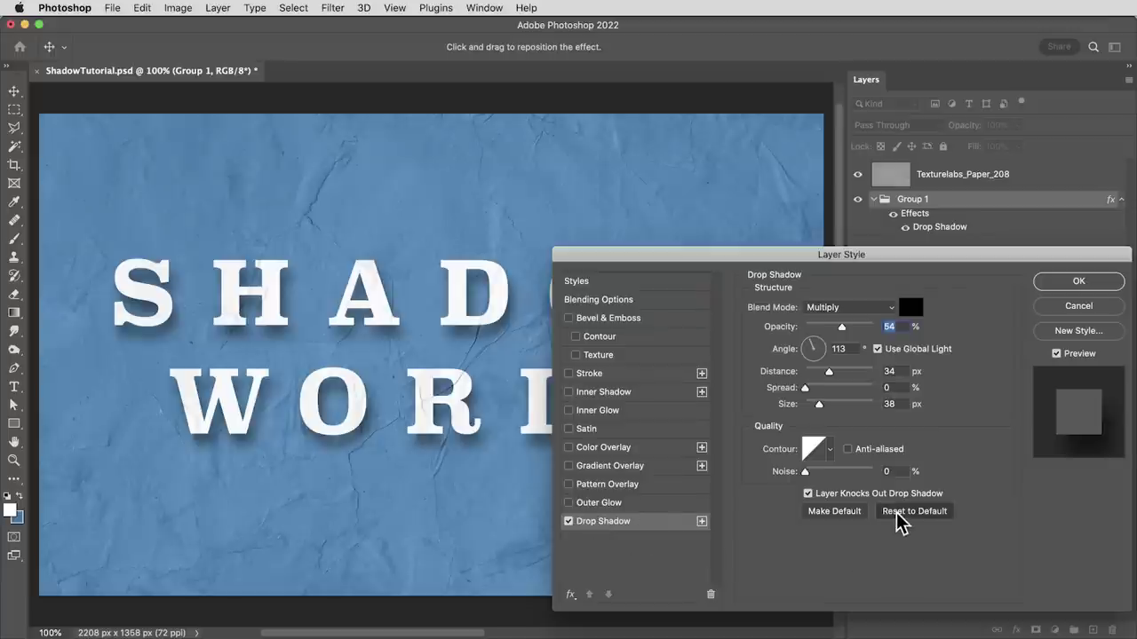
left_click_drag(828, 326, 875, 325)
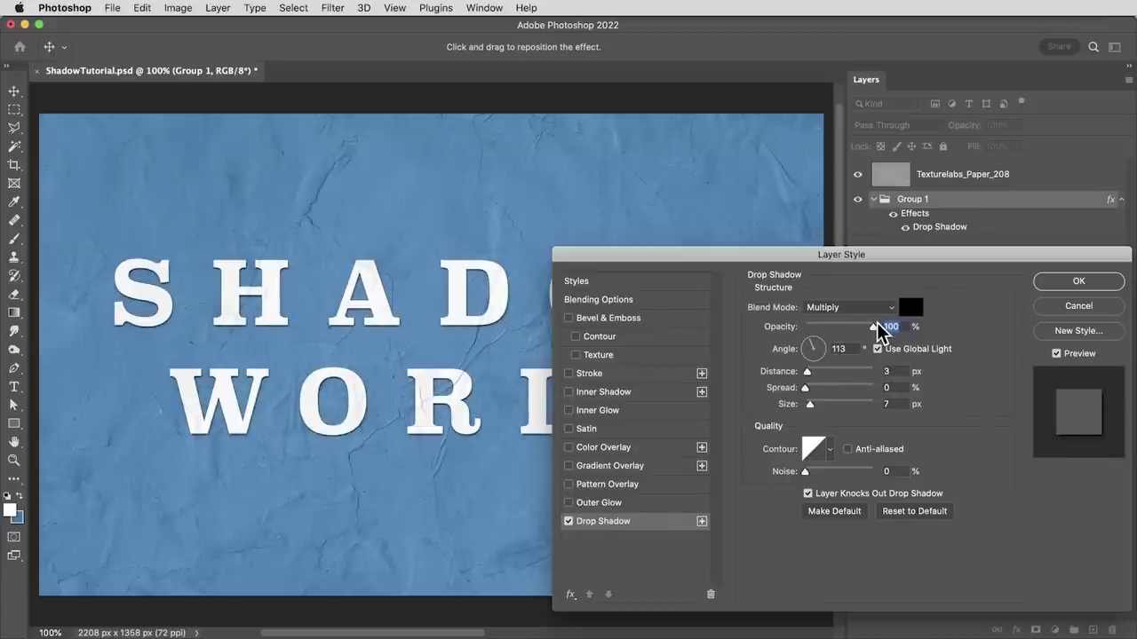
left_click_drag(809, 406, 761, 407)
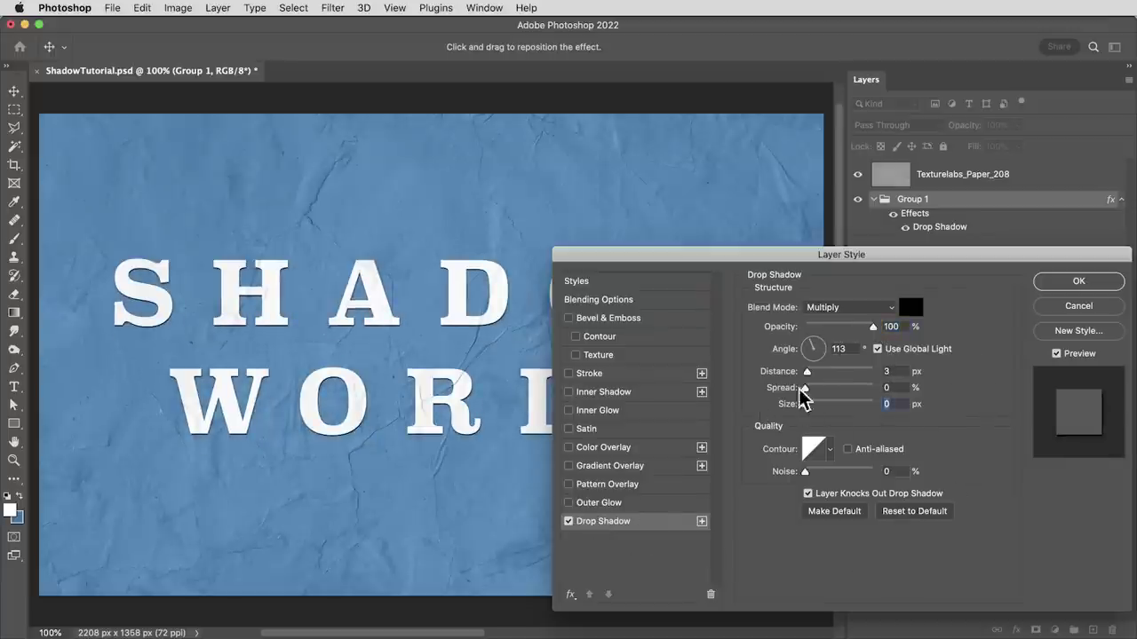
Set the drop shadow's distance to 45 px and add a second drop shadow with a distance of 81 px
left_click_drag(807, 371, 836, 372)
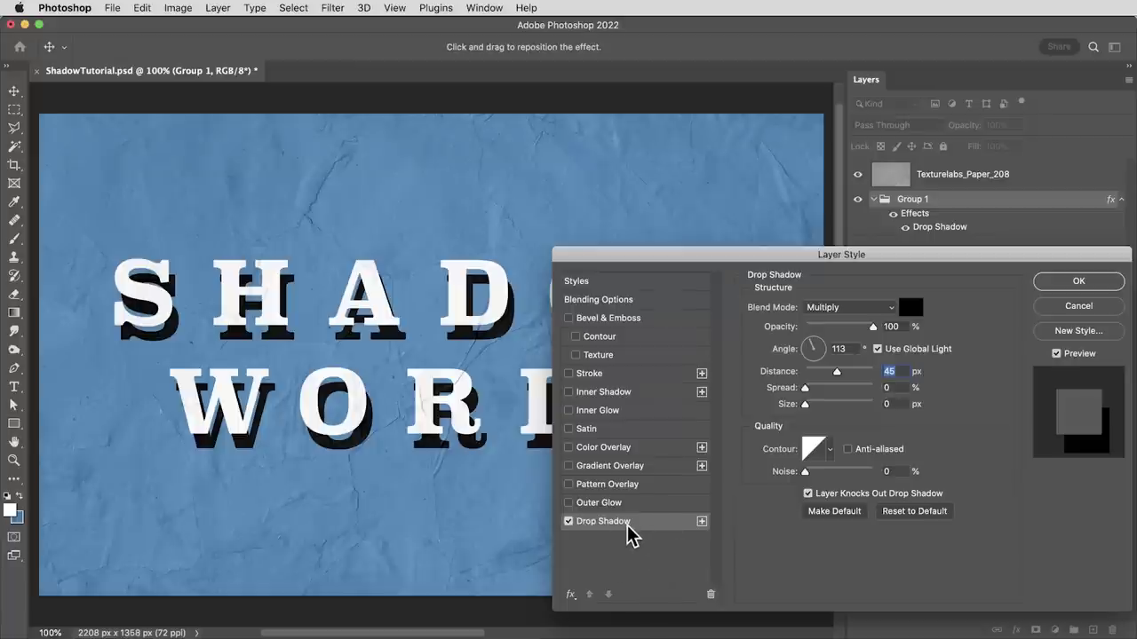
left_click(701, 521)
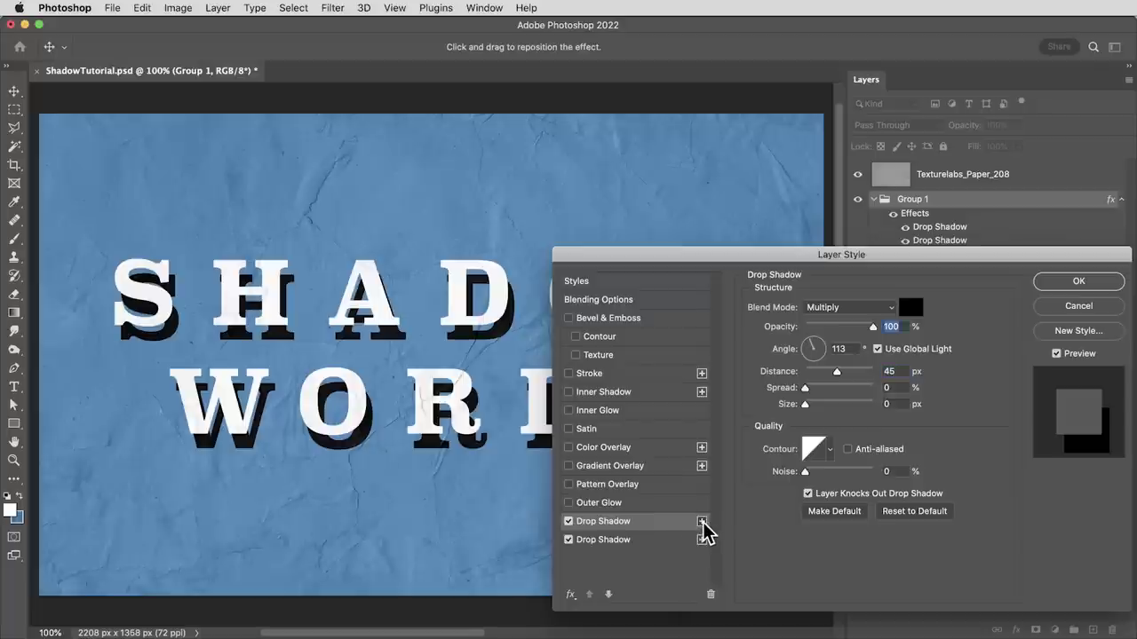
left_click_drag(838, 375, 858, 384)
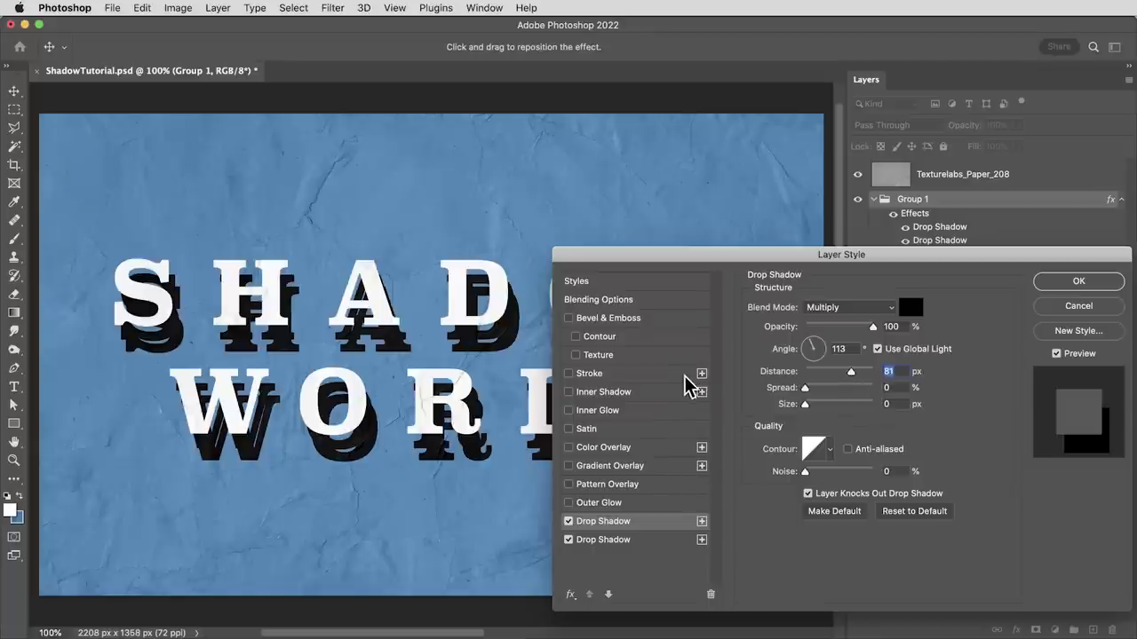
Shrink the distances of both drop shadows to almost nothing, with the second one at 2 px
left_click(607, 542)
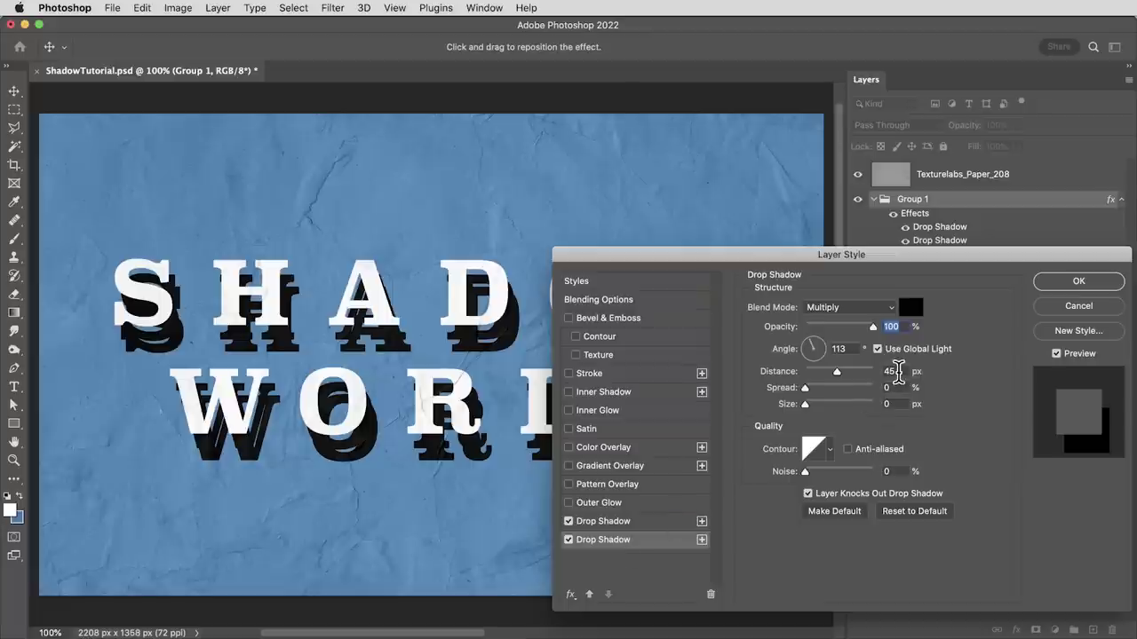
left_click(627, 524)
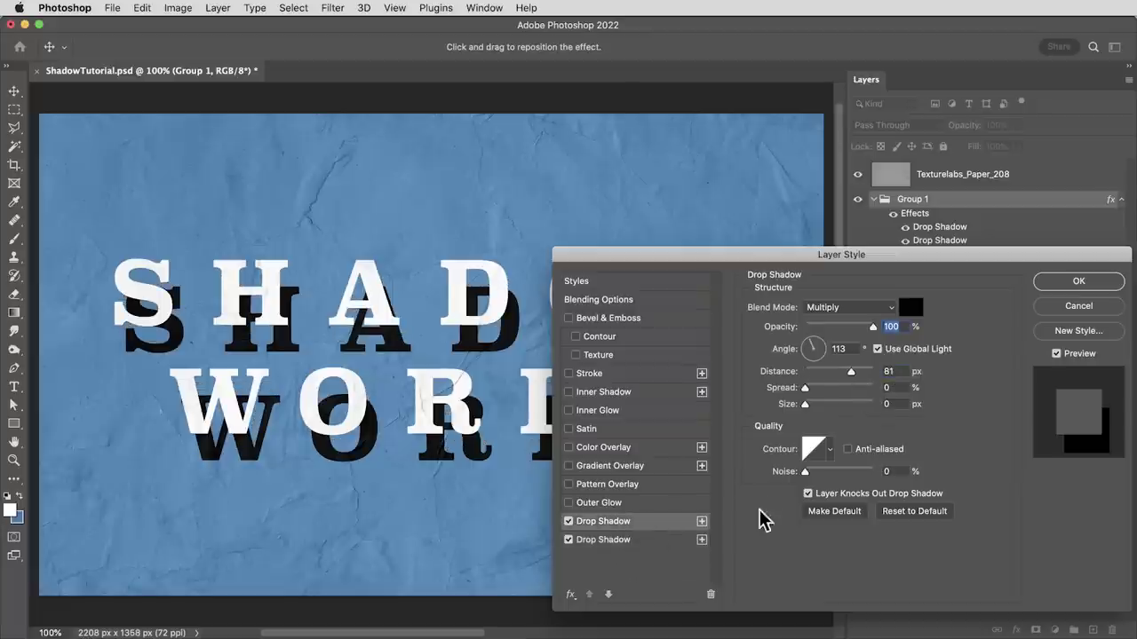
left_click_drag(851, 372, 805, 380)
Stack more drop shadows on the group, increasing each one's distance by 1 px up to 6 px
left_click(701, 522)
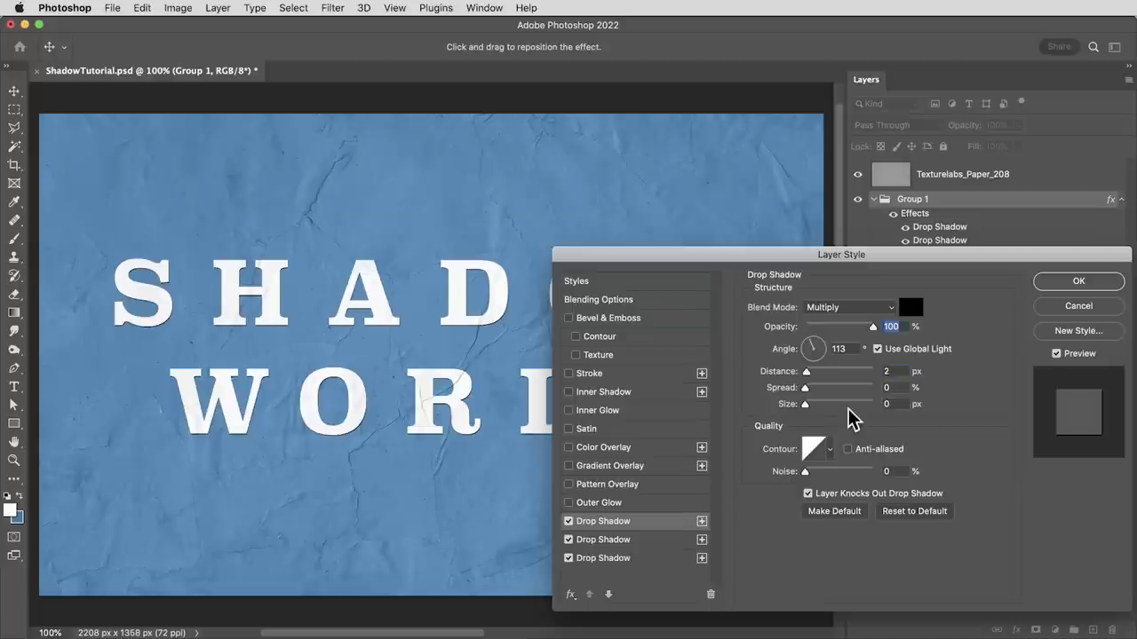
left_click(701, 521)
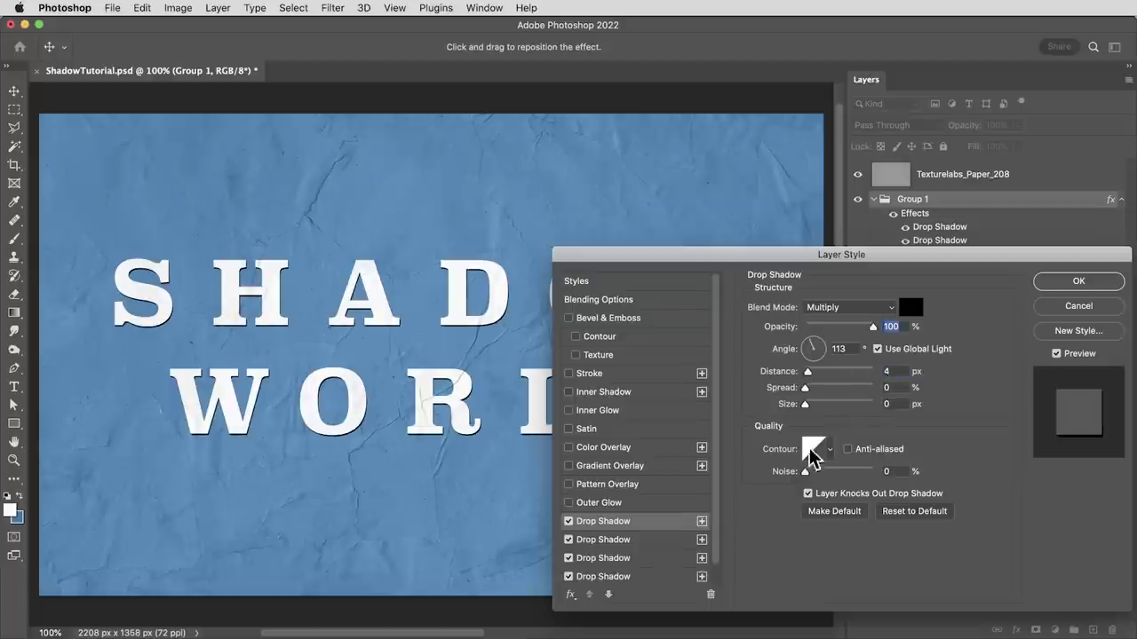
type("5")
left_click_drag(893, 370, 855, 361)
left_click(702, 521)
type("6")
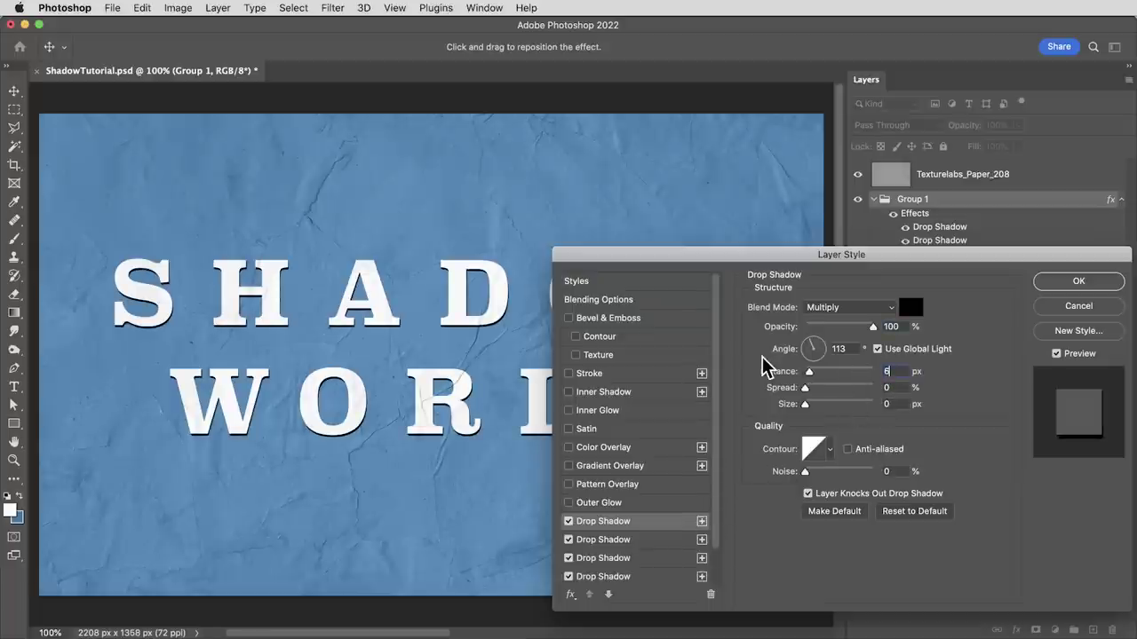
Set the global light angle to 67° and stack further drop shadows in 1 px distance increments up to 9 px
scroll(479, 360, "up", 5)
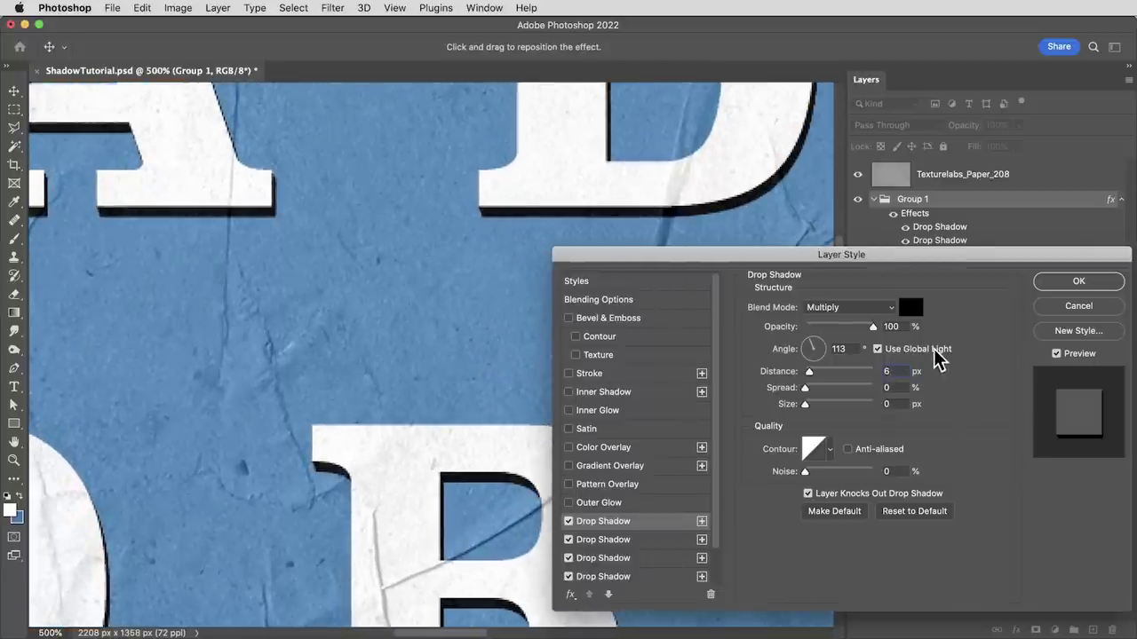
left_click_drag(823, 347, 814, 338)
left_click(700, 521)
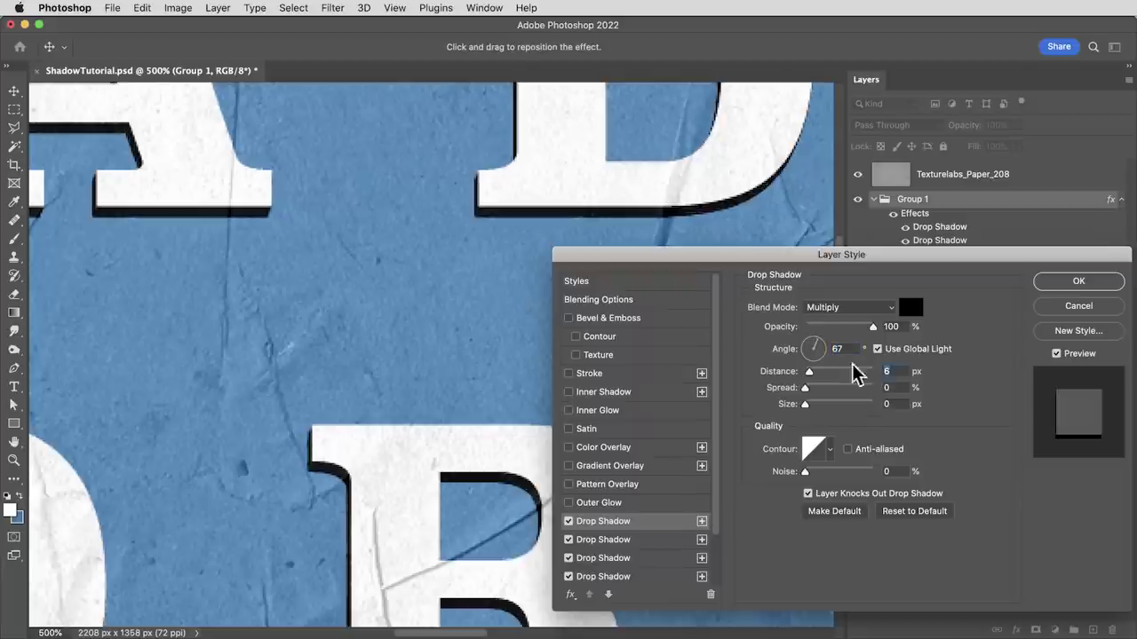
key("Up")
key("Up")
key("Up")
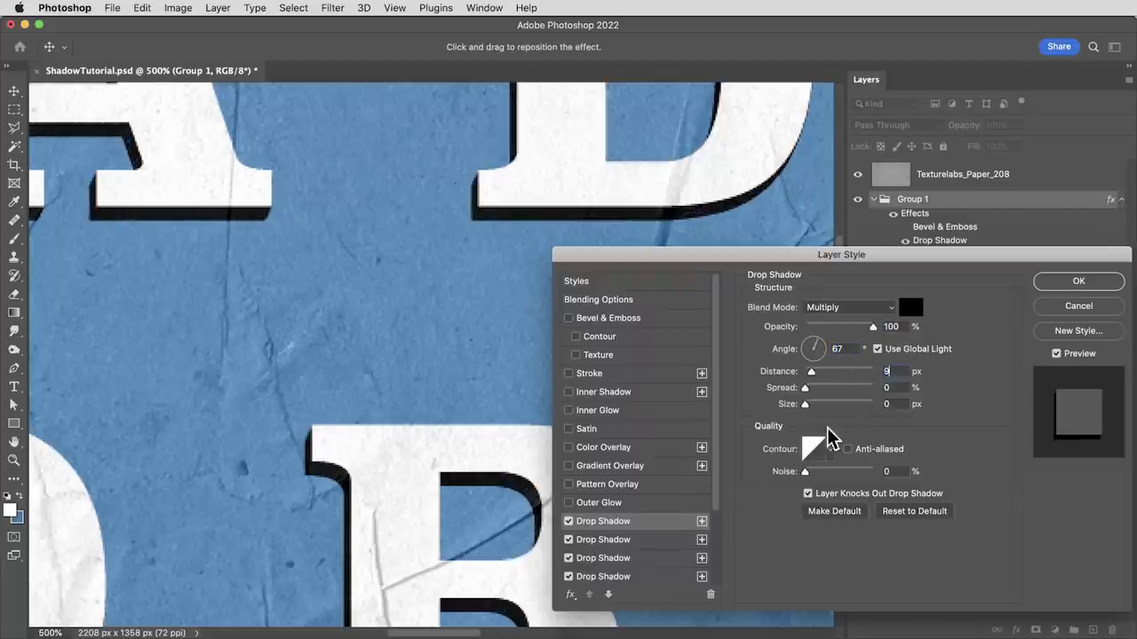
Add one extra drop shadow on top of the stack and delete it again
scroll(659, 469, "down", 3)
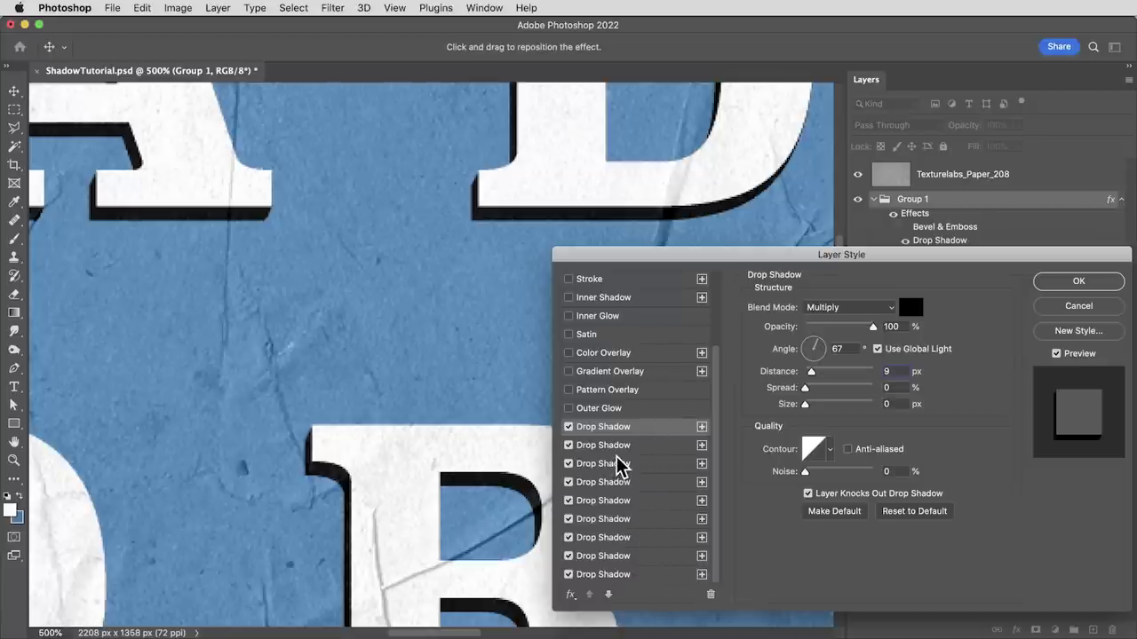
left_click(702, 427)
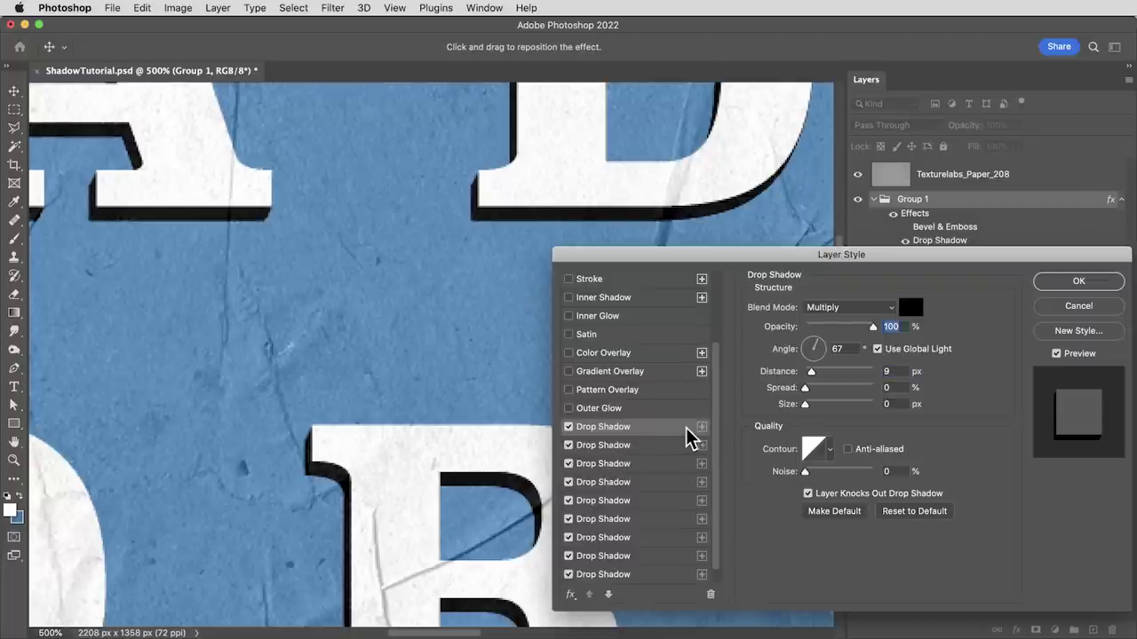
left_click(710, 594)
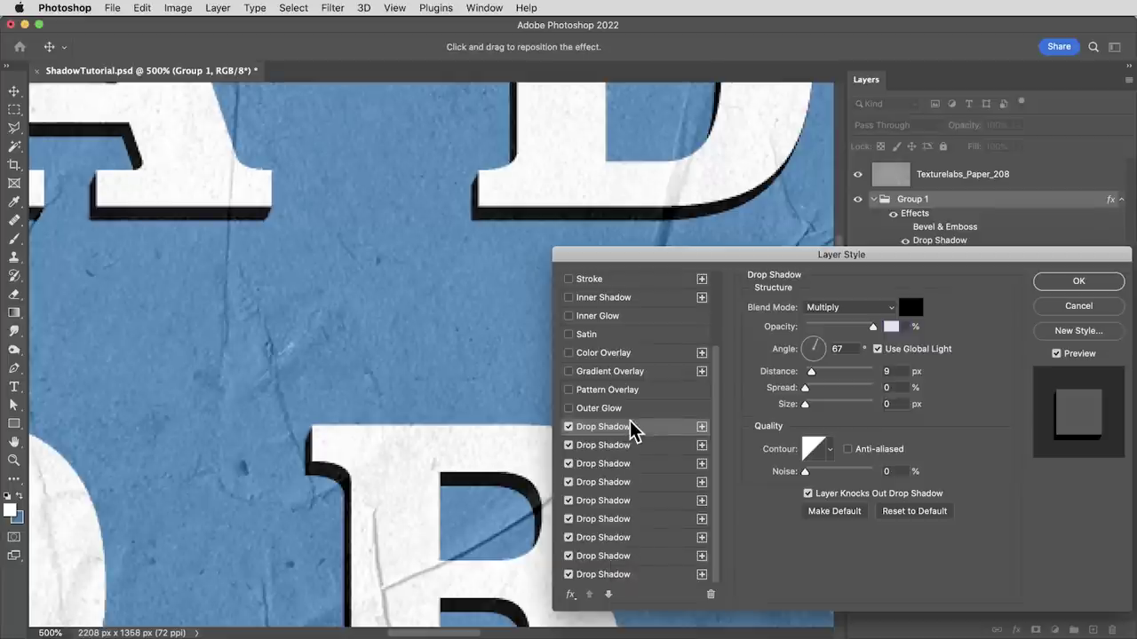
Apply a smooth Inner Bevel to the group with direction Down, depth 32% and size 21 px, and accept the layer style
scroll(641, 482, "up", 3)
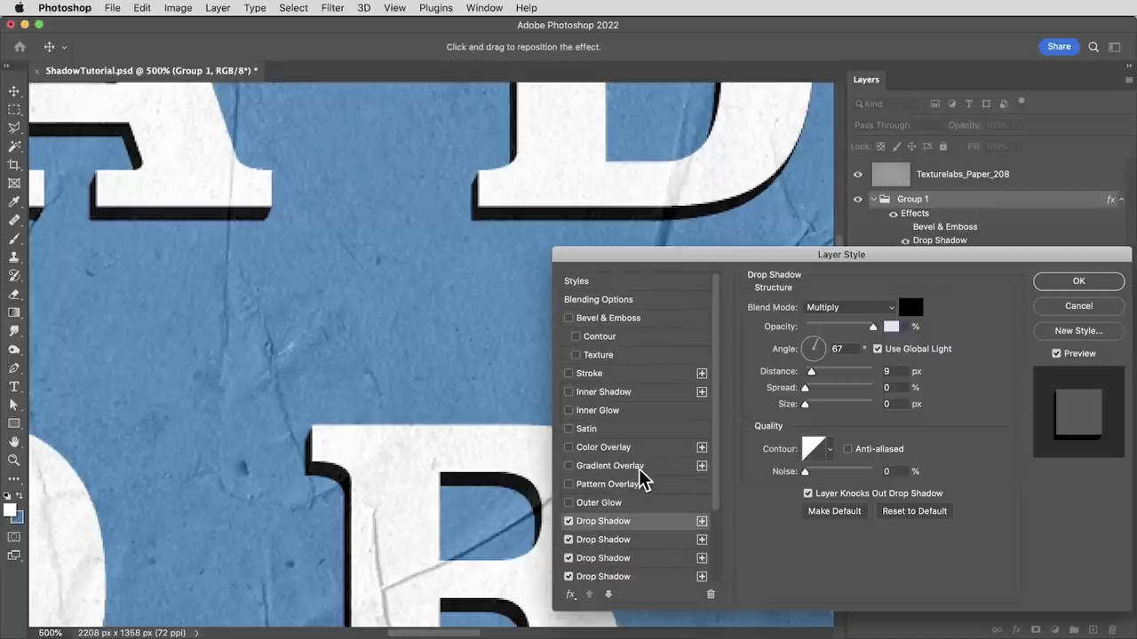
left_click(593, 321)
key("super+minus")
key("super+minus")
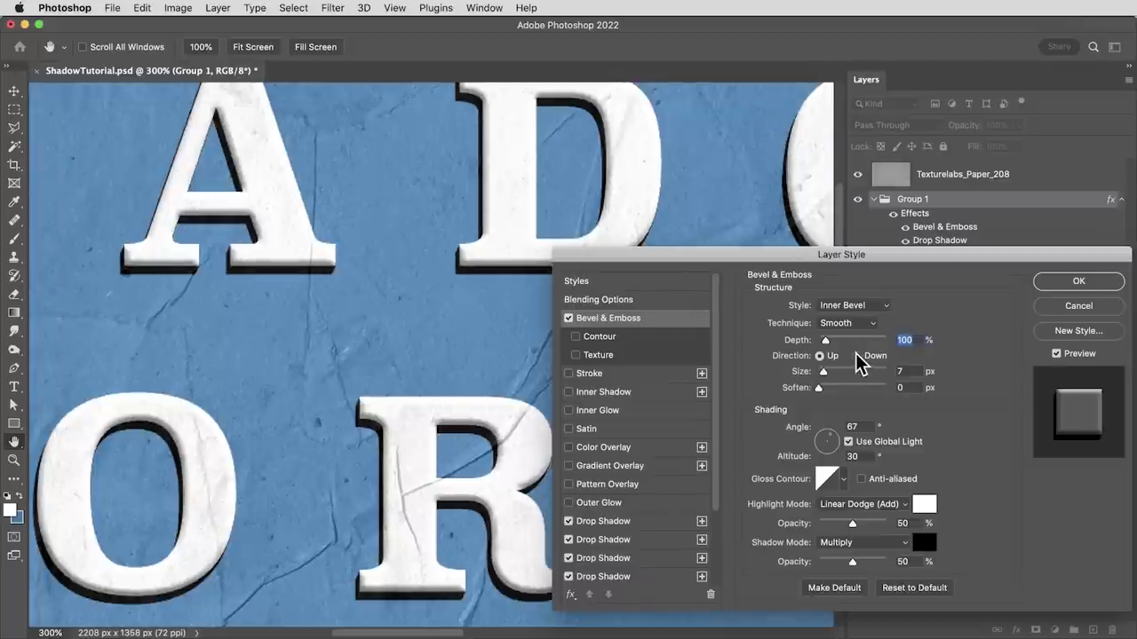
left_click(857, 355)
mouse_move(825, 341)
left_mouse_down()
mouse_move(829, 371)
mouse_move(818, 340)
left_mouse_up()
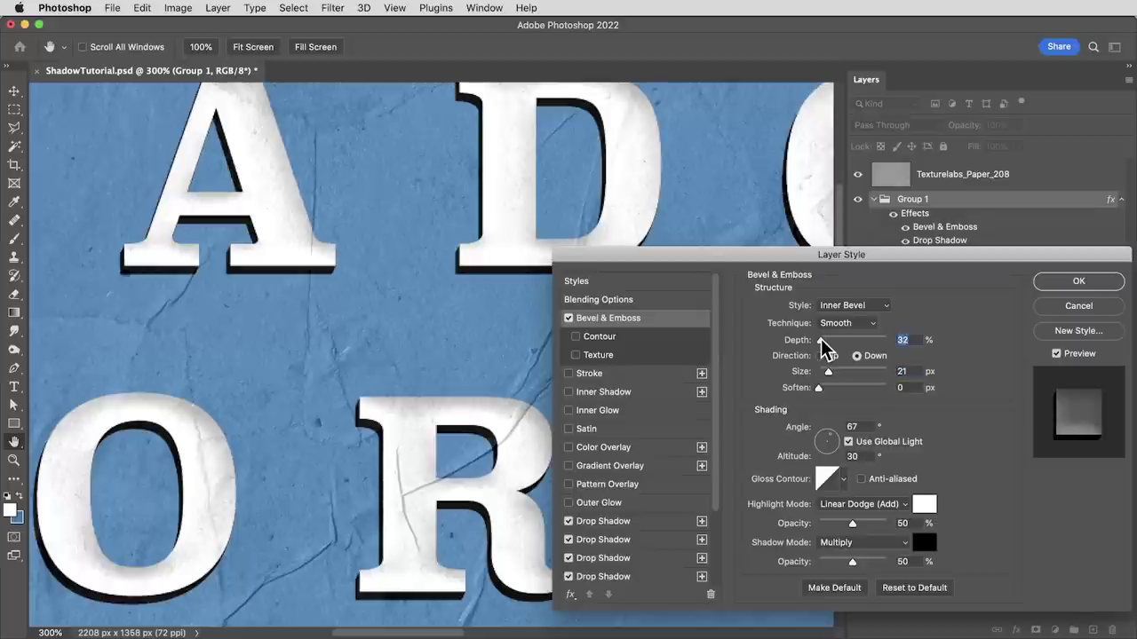
scroll(718, 422, "down", 3)
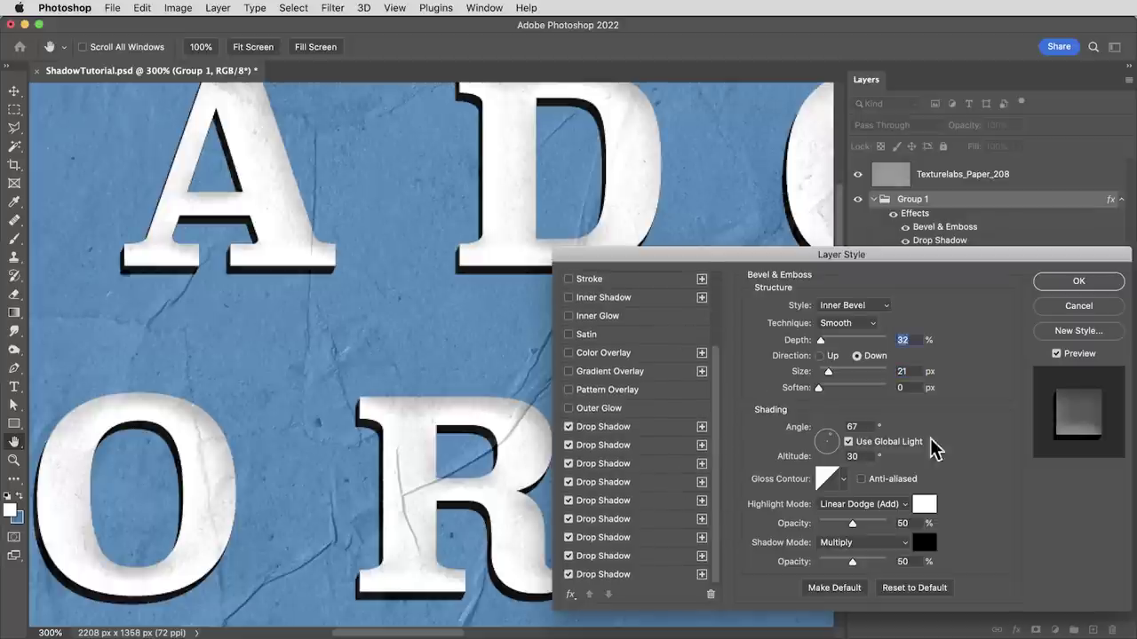
left_click(1073, 281)
Nest Group 1, with its bevel and drop shadows, inside a new group
scroll(426, 368, "up", 3)
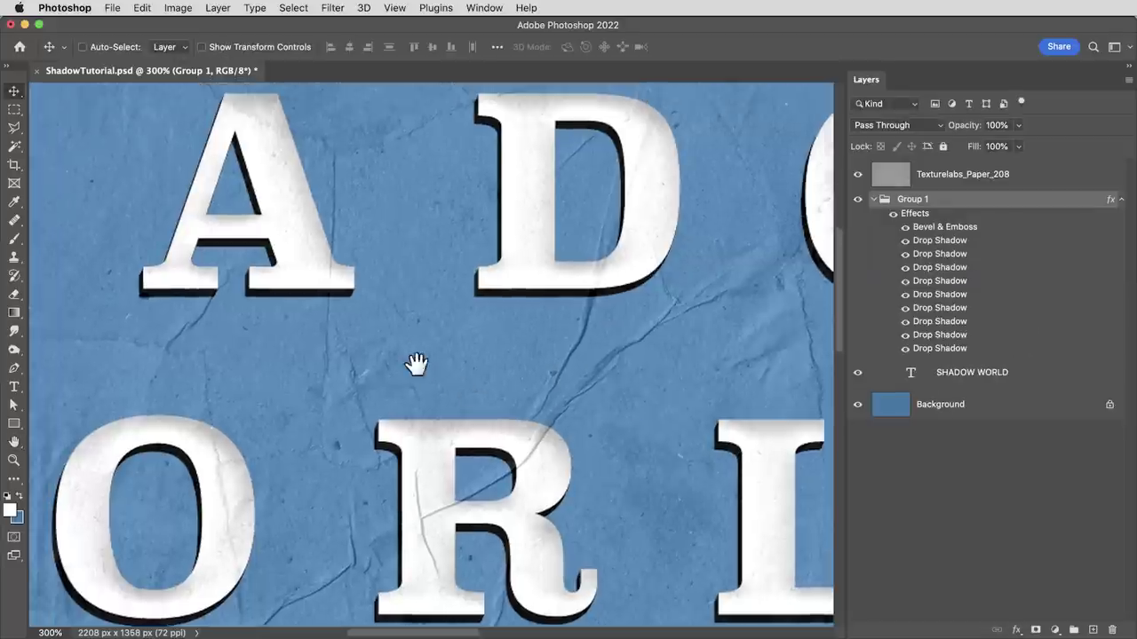
left_click_drag(416, 364, 447, 393)
key("super+plus")
key("super+plus")
left_click_drag(426, 346, 502, 463)
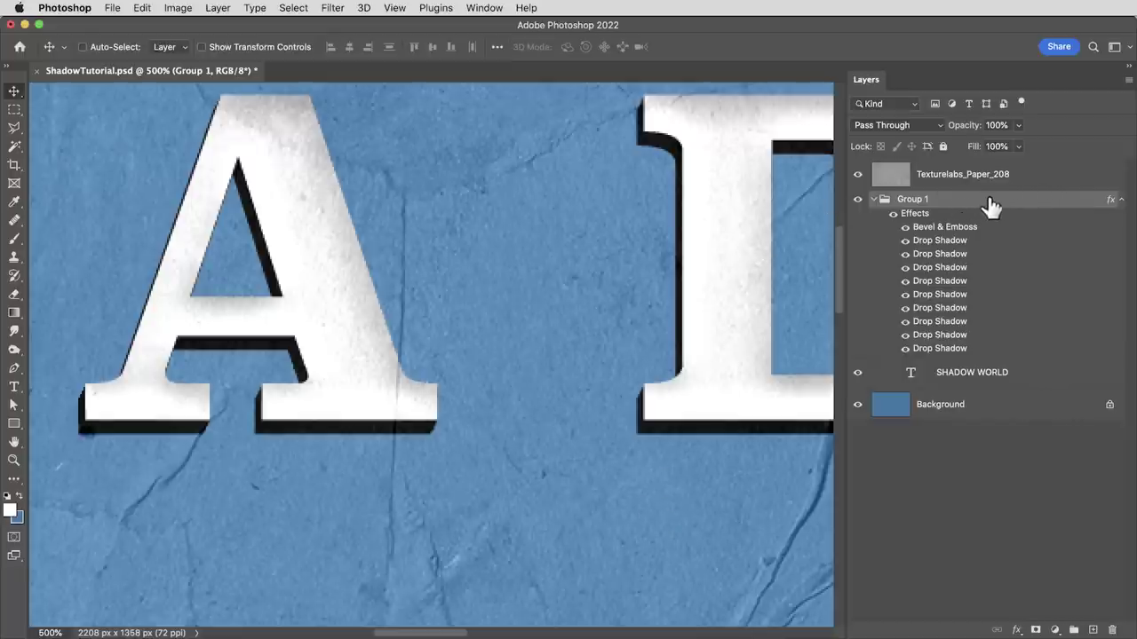
left_click_drag(1007, 203, 1074, 629)
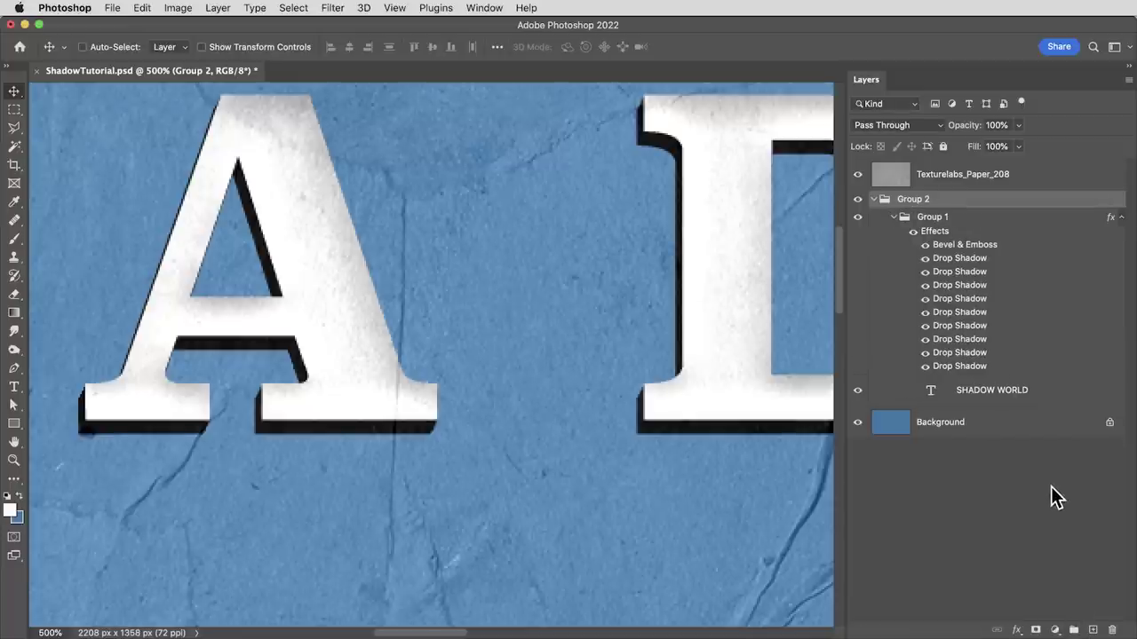
Add a drop shadow to Group 2 using the lowest entry of the effects stack, with a distance of 10 px
left_click(965, 222)
left_click(1006, 203)
double_click(1017, 204)
scroll(717, 462, "down", 1)
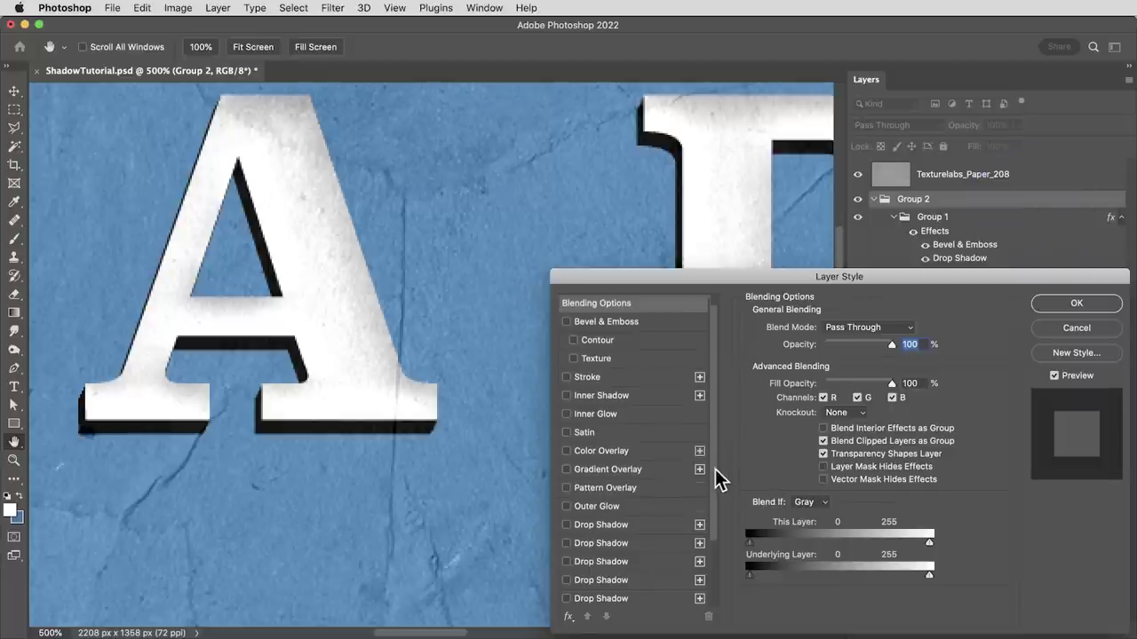
scroll(716, 469, "down", 3)
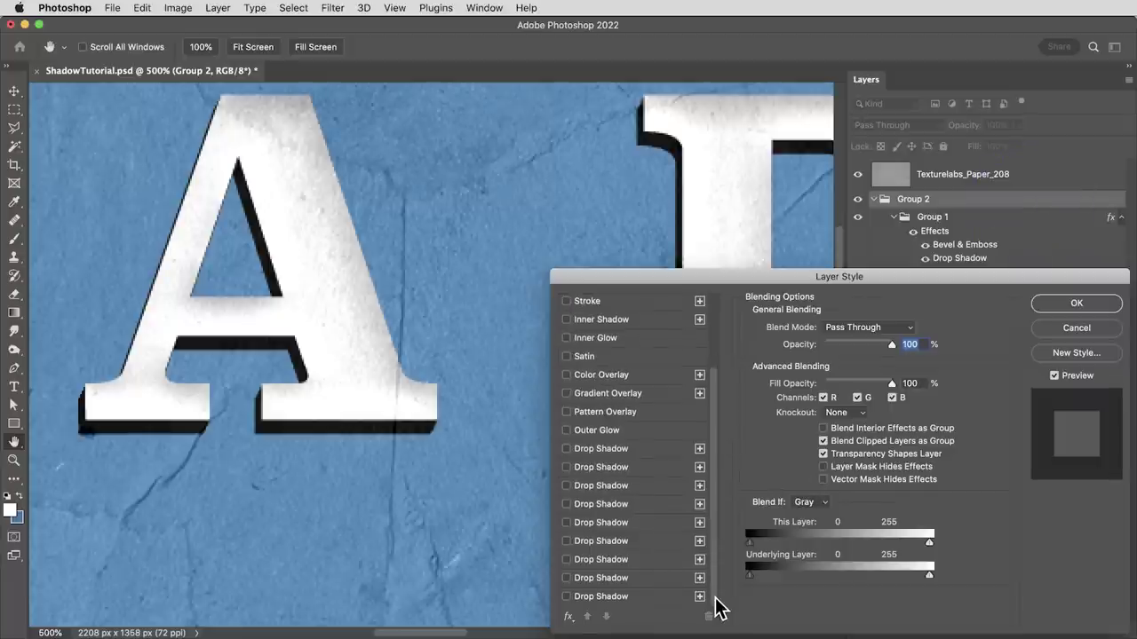
left_click(597, 597)
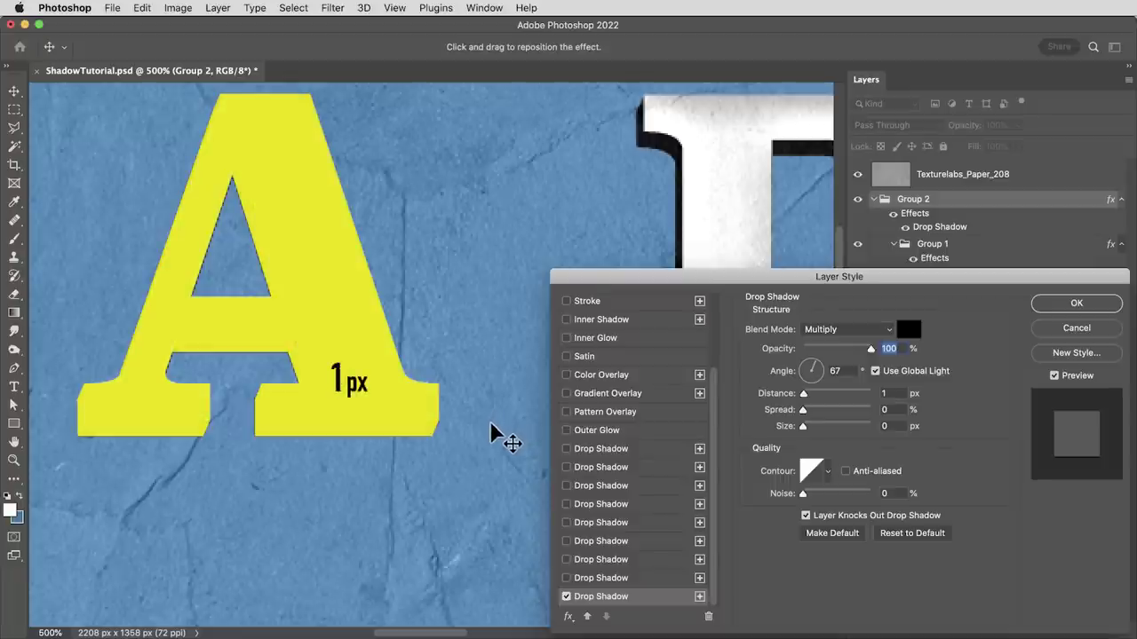
left_click_drag(898, 394, 854, 394)
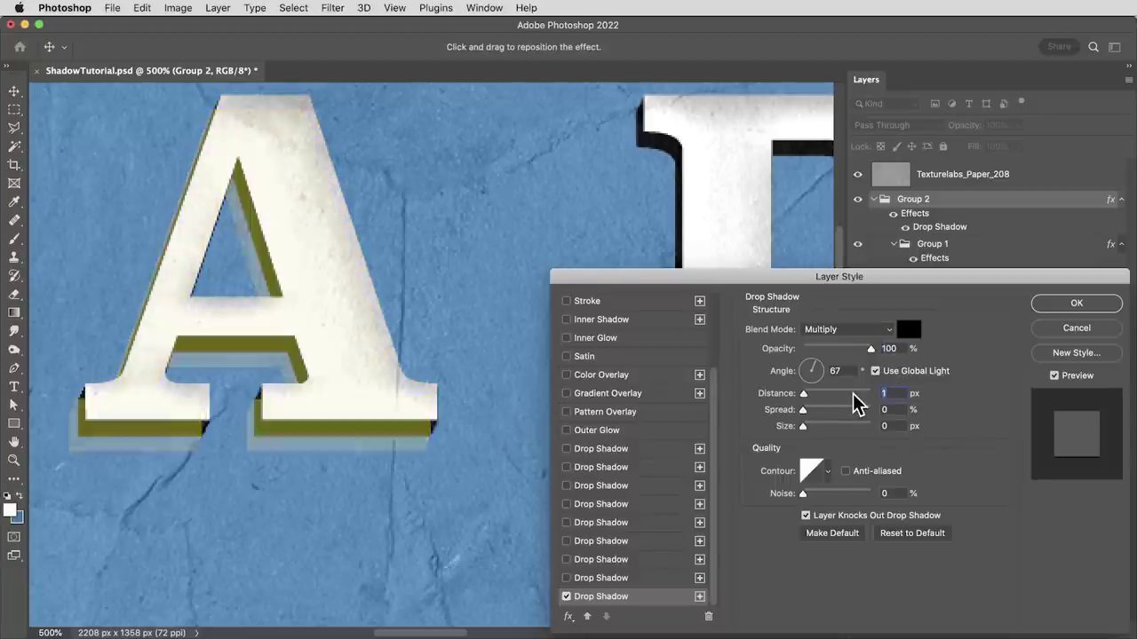
type("10")
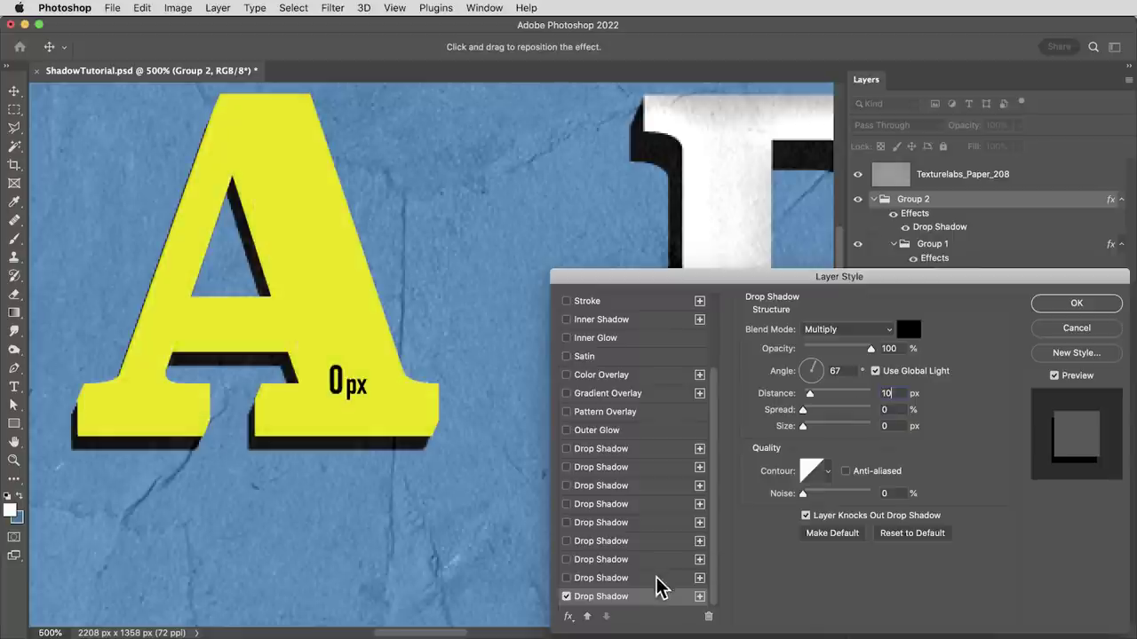
Enable the remaining drop shadows on Group 2 in 10 px distance increments, from 20 px up to 90 px
left_click(656, 578)
left_click_drag(886, 394, 853, 394)
type("20")
left_click(700, 522)
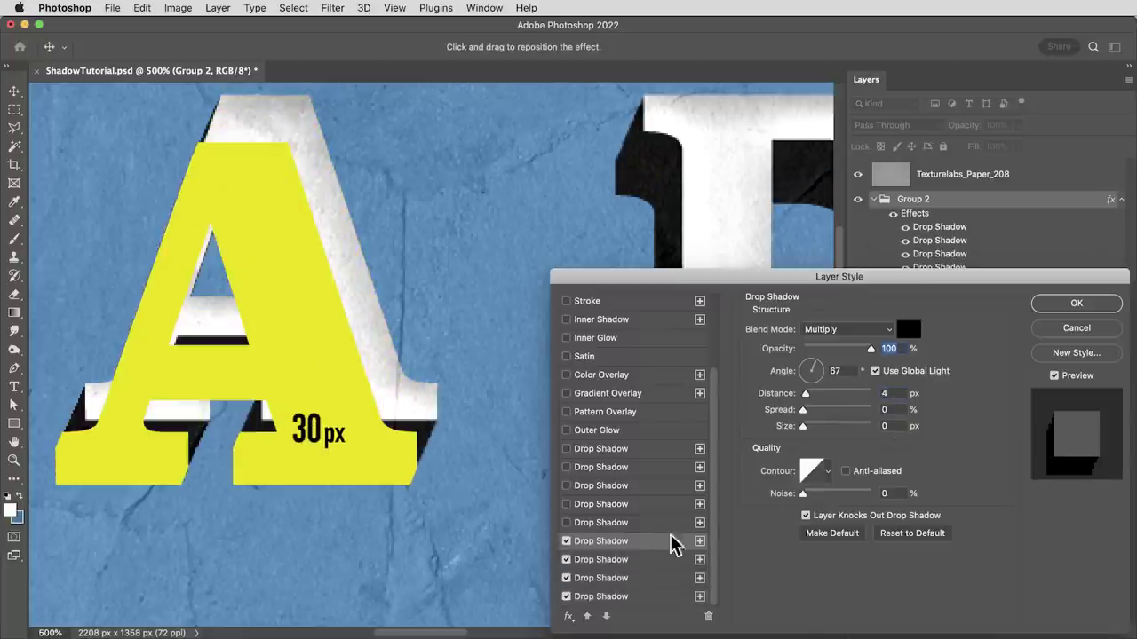
left_click(666, 523)
left_click_drag(890, 394, 834, 394)
left_click(646, 502)
left_click(649, 485)
left_click(648, 466)
left_click(648, 448)
type("9")
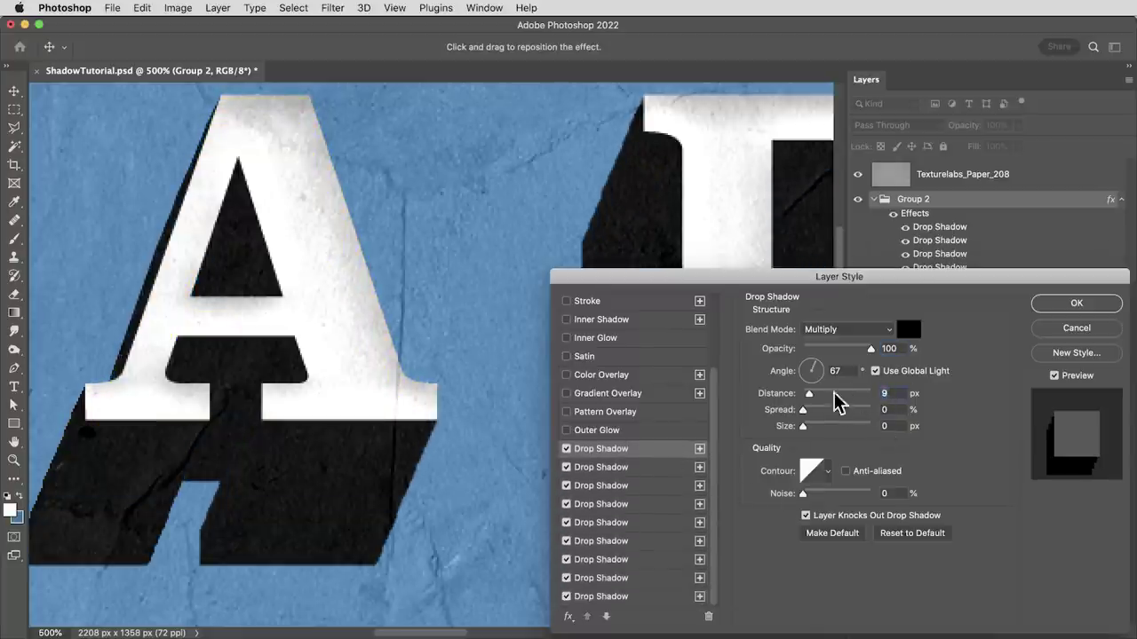
type("0")
Set the global light angle to 41° and accept the layer style of Group 2
key("super+minus")
key("super+minus")
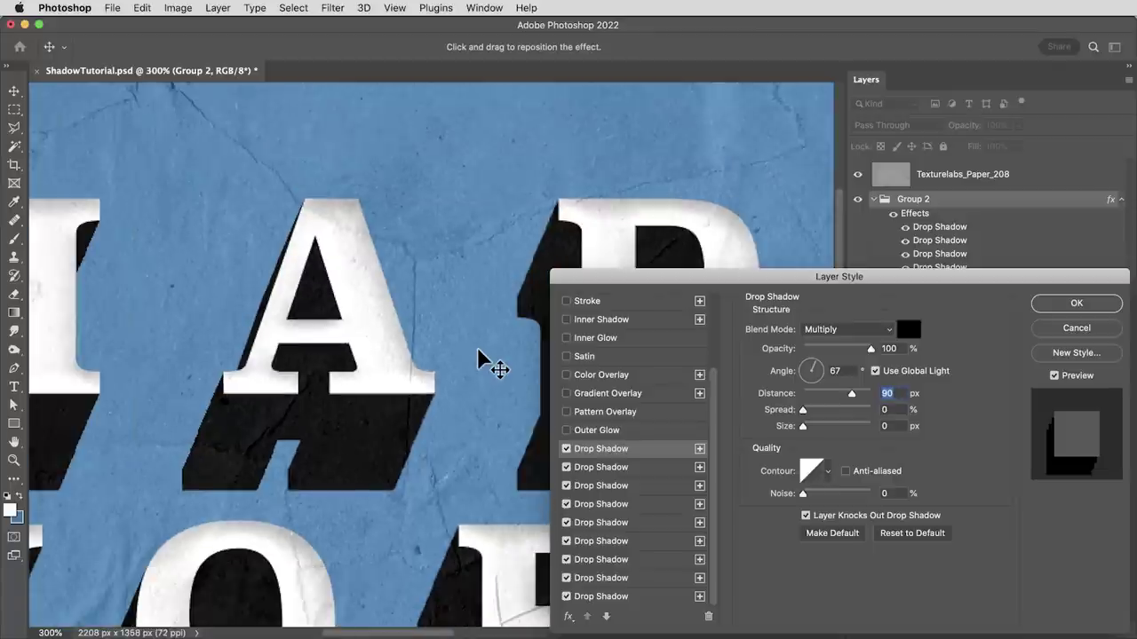
left_click_drag(445, 390, 516, 313)
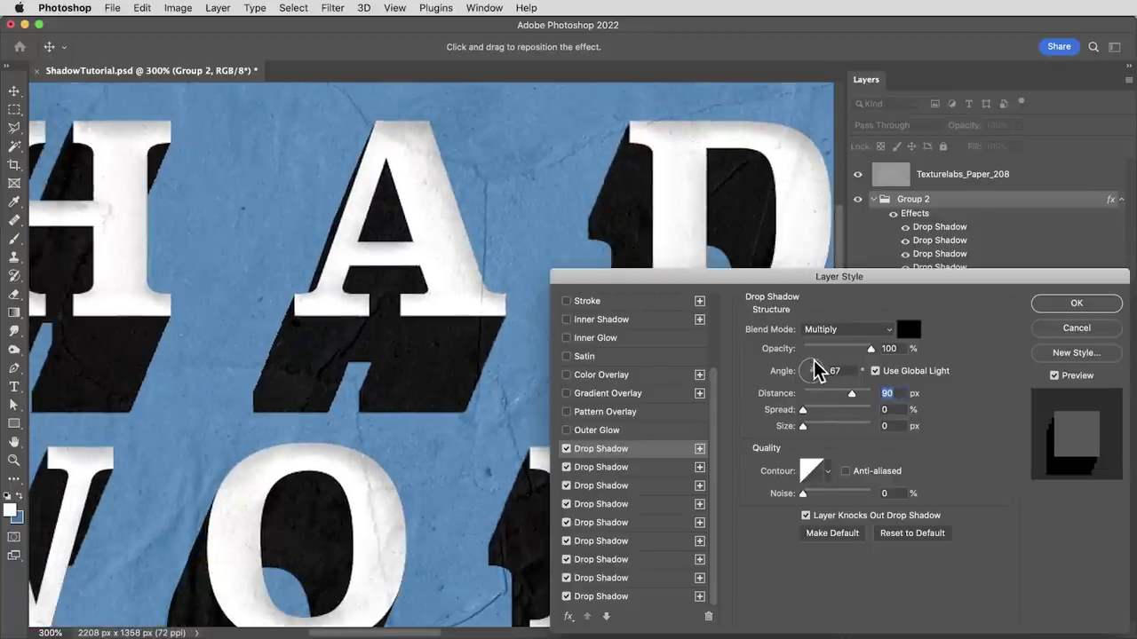
left_click_drag(815, 368, 821, 365)
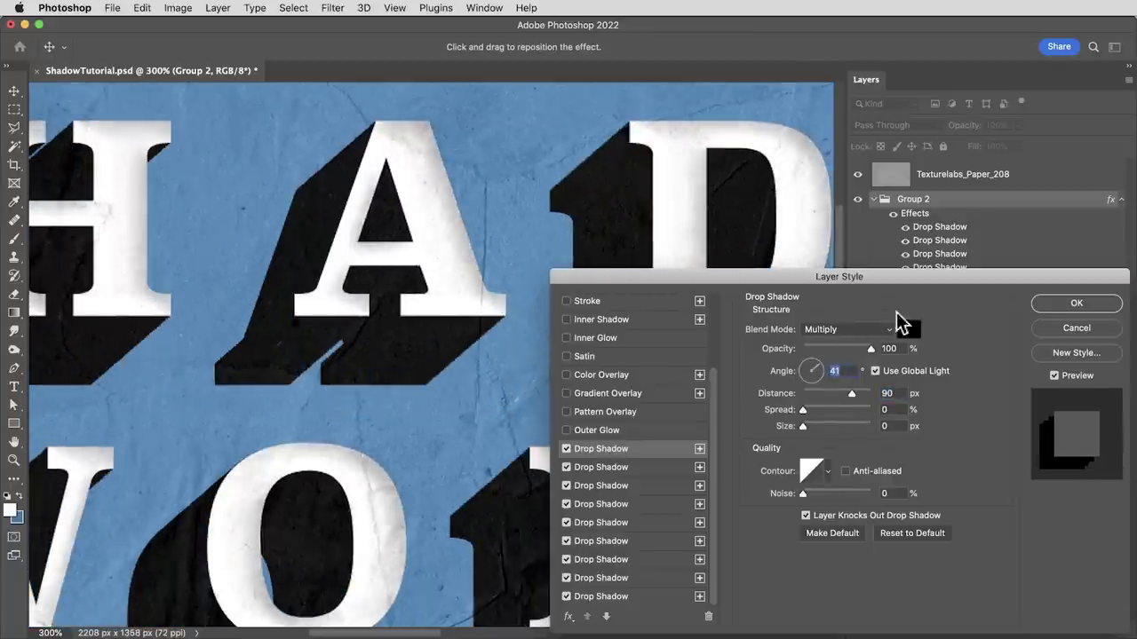
left_click(1088, 305)
Try replacing the SHADOW WORLD wording with TEXT and changing its font to Tondu
key("super+0")
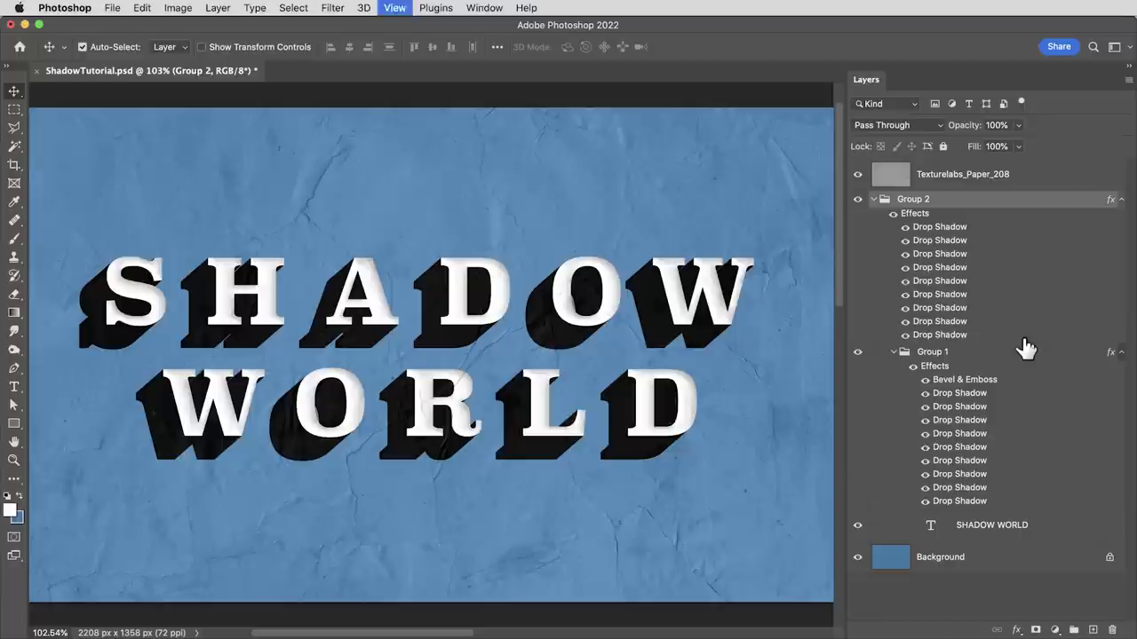
double_click(931, 524)
type("TEXT")
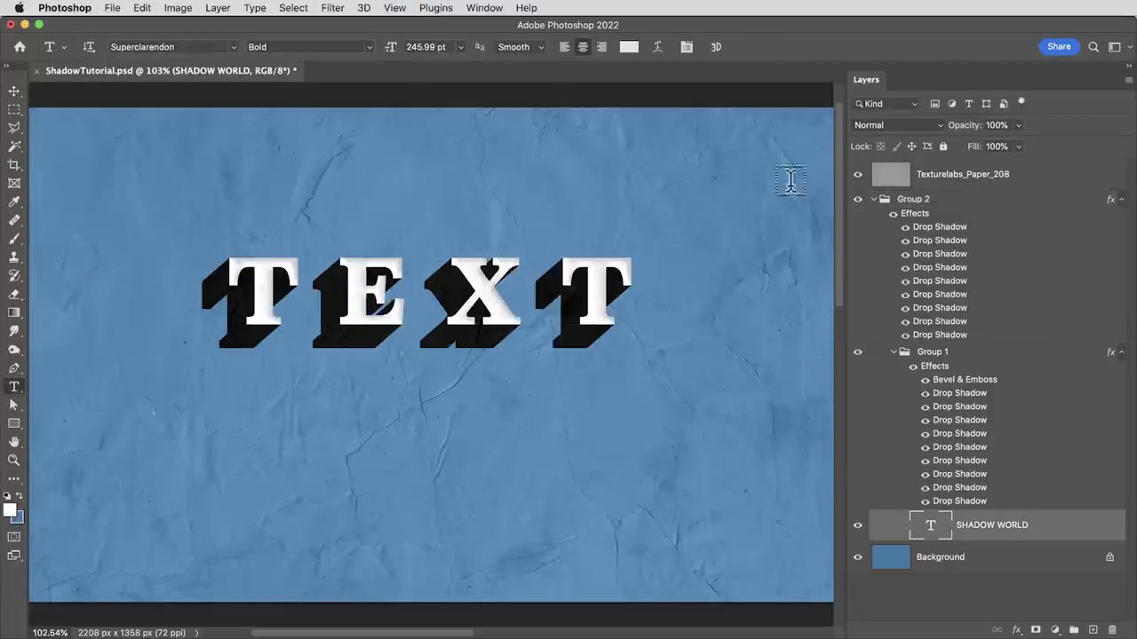
left_click(687, 46)
left_click(751, 131)
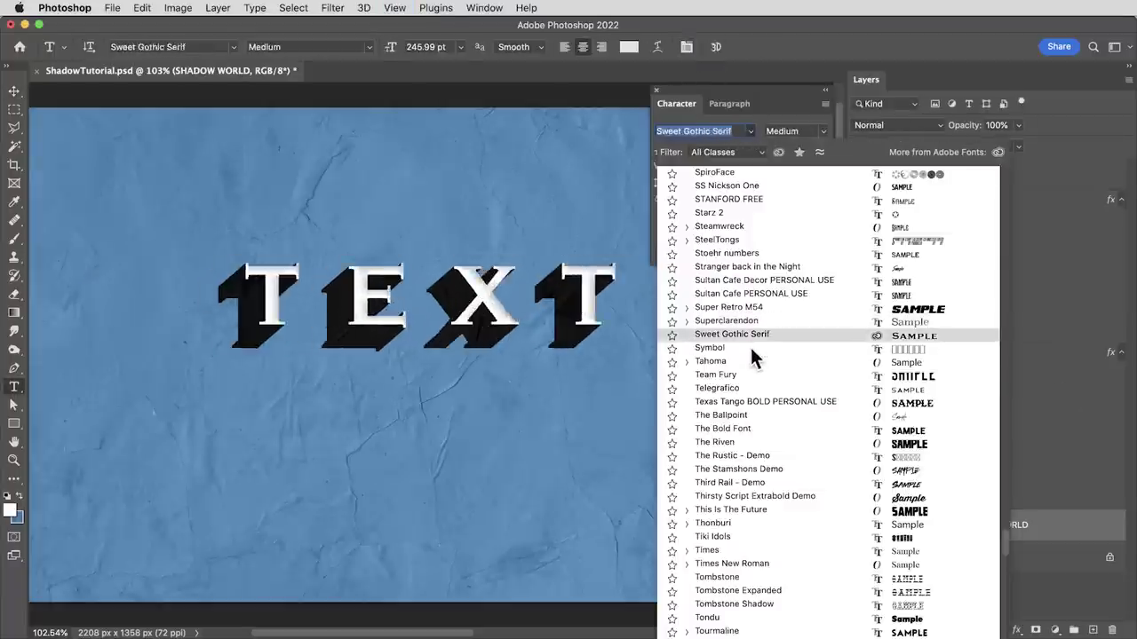
left_click(741, 617)
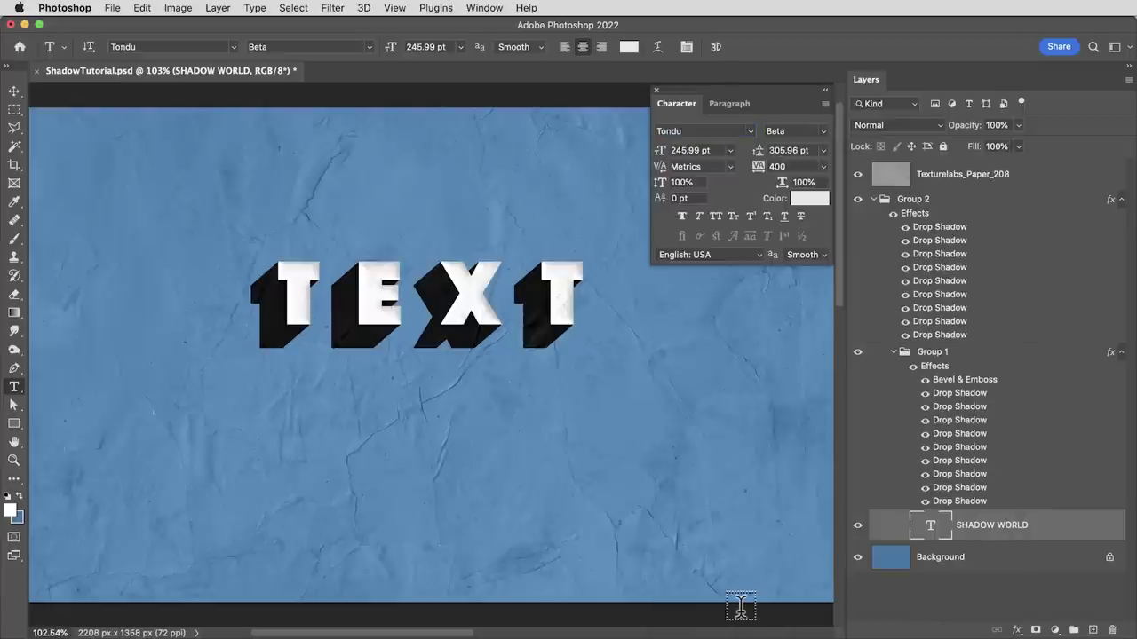
Try free-transforming the TEXT lettering to test how the layered shadow follows it
key("v")
key("super+t")
left_click_drag(625, 296, 747, 183)
left_click_drag(723, 197, 648, 302)
key("Return")
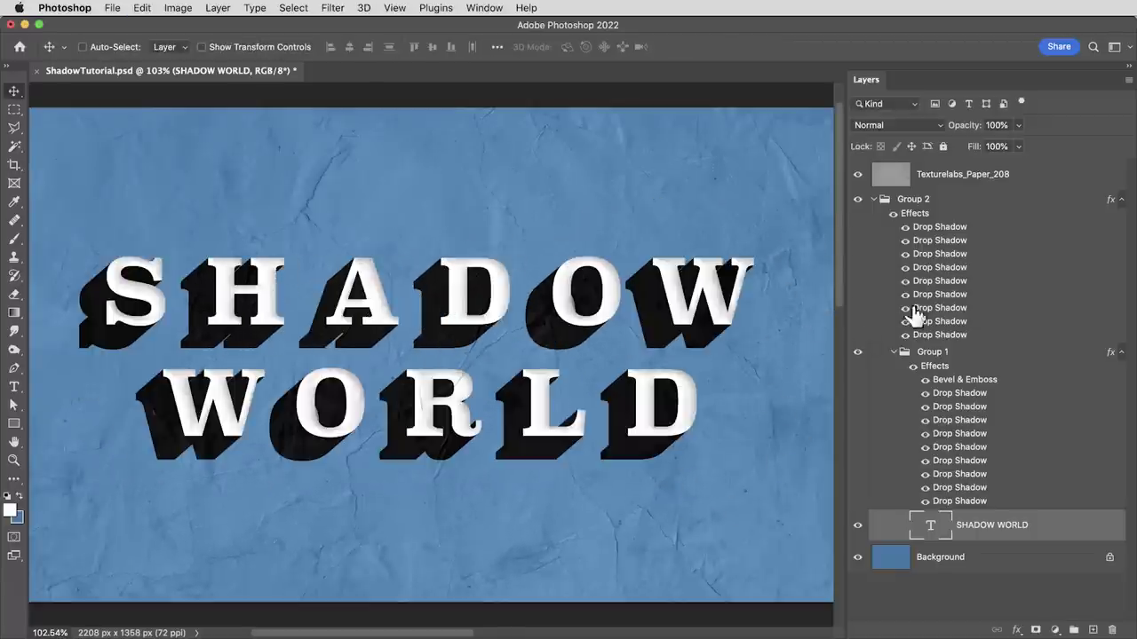
Collapse the effect lists, rename Group 2 to SHADOW WORLD and duplicate the group with its layer styles
left_click(1122, 352)
left_click(1120, 199)
double_click(929, 197)
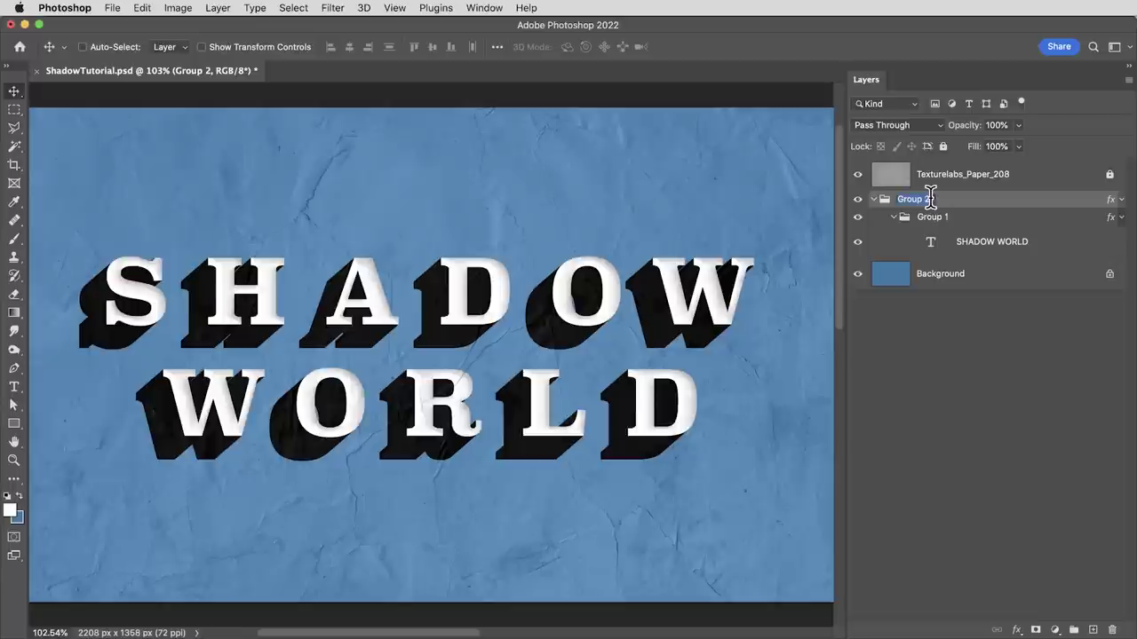
type("SHADOW WORLD")
key("Return")
key("super+j")
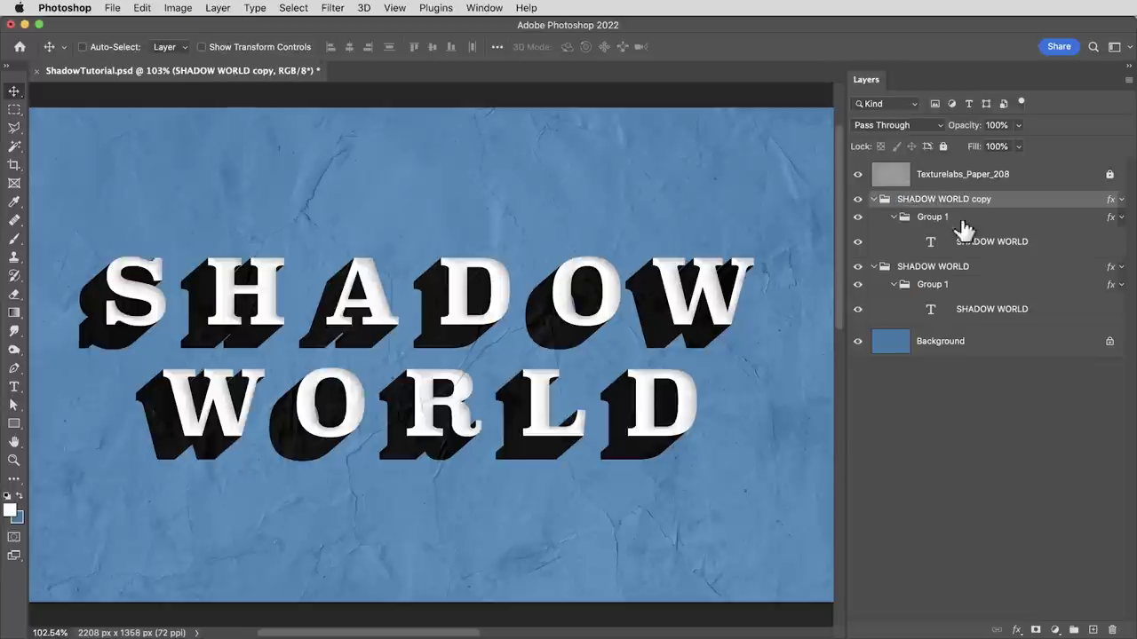
Arrange the SHADOW WORLD copy group below the original and delete the text layer inside the copy
left_click(874, 266)
left_click_drag(900, 208, 953, 285)
left_click(1030, 266)
key("BackSpace")
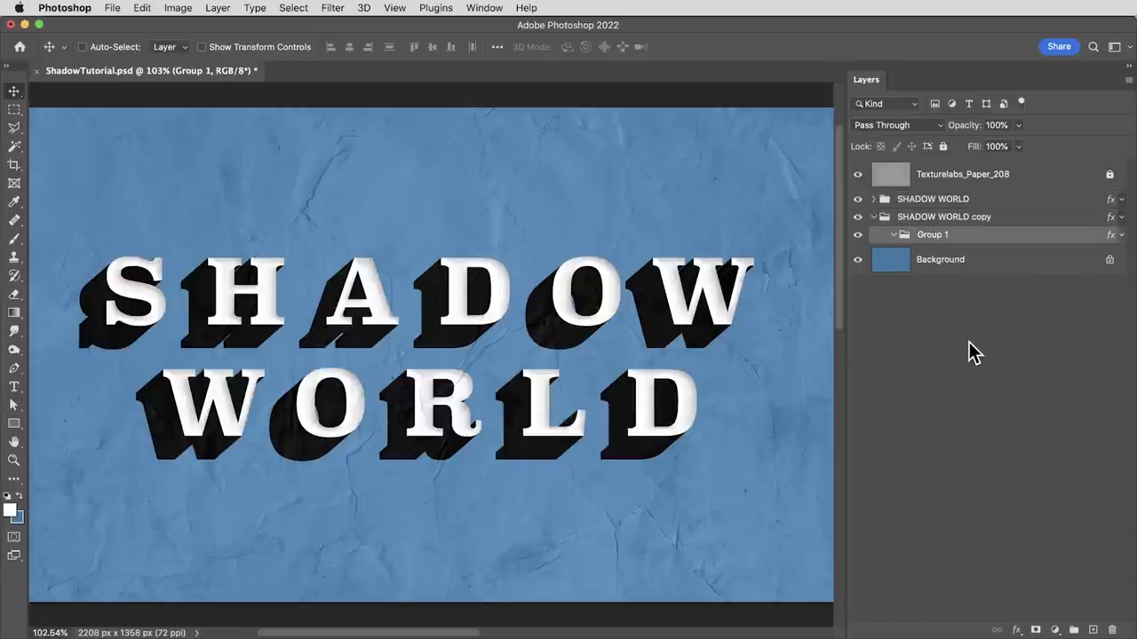
Draw a white rectangle over the canvas's top-left corner inside the copy's Group 1 and place a duplicate at the top-right corner
key("super+minus")
key("super+minus")
left_click(16, 423)
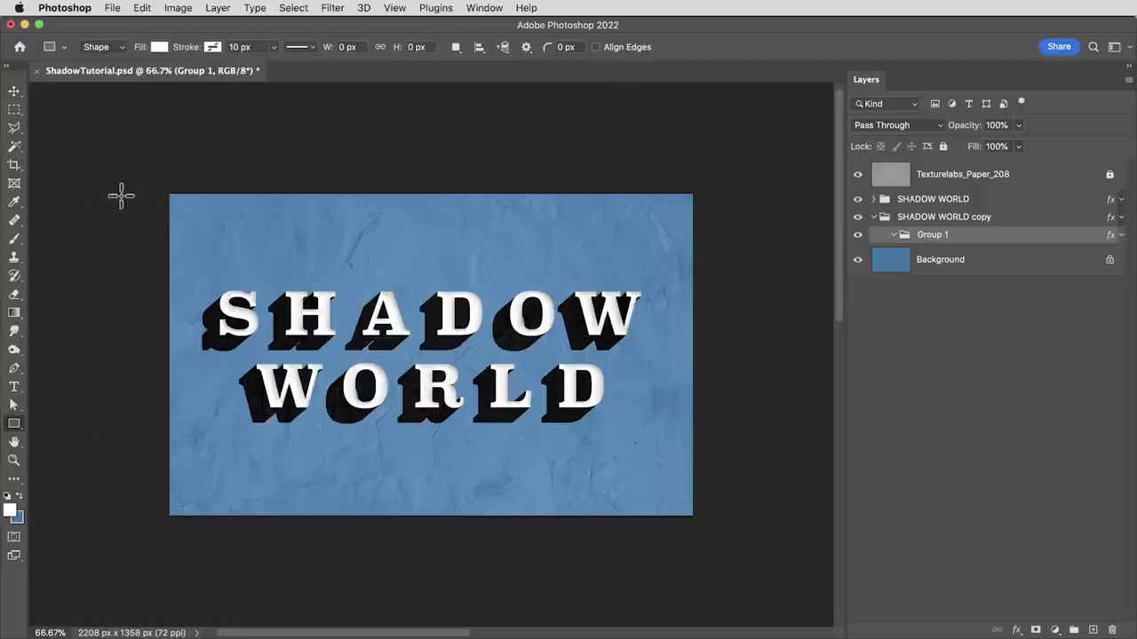
mouse_move(56, 178)
left_mouse_down()
mouse_move(334, 237)
mouse_move(311, 238)
mouse_move(744, 222)
left_mouse_up()
key("v")
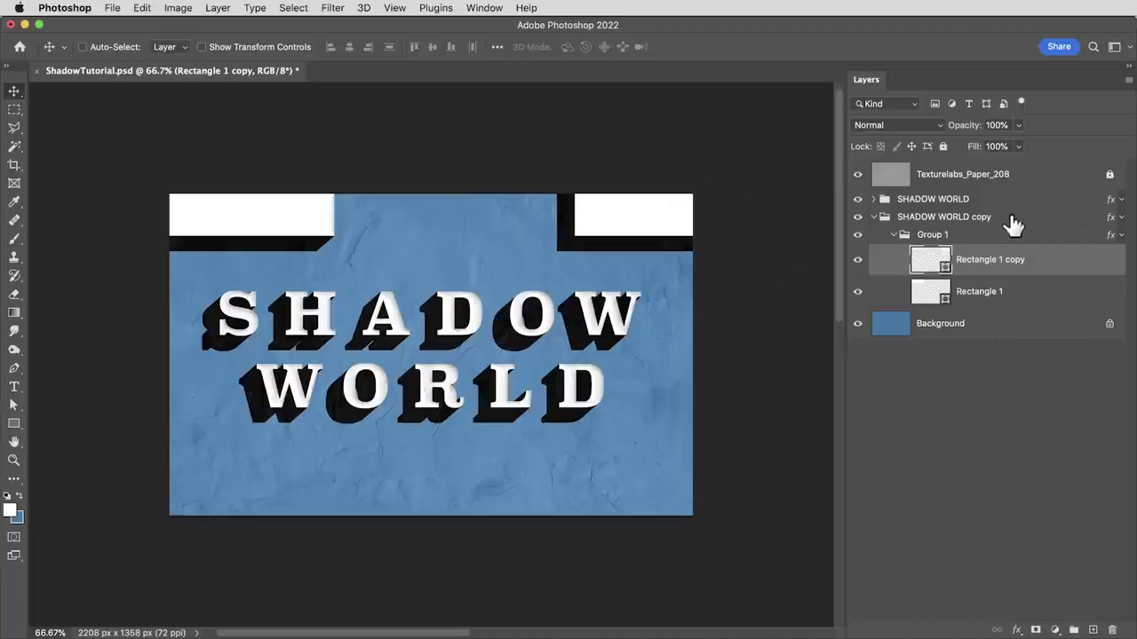
Nest the SHADOW WORLD copy group in a new group and rename its inner Group 1 to "Drop Shadow x 1"
left_click(959, 220)
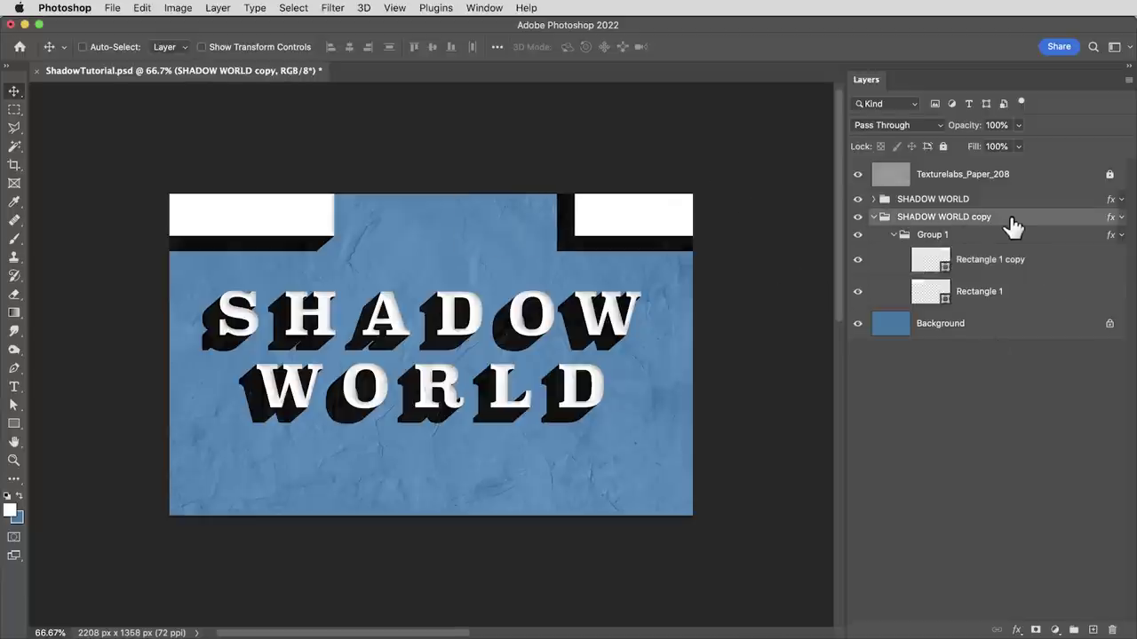
key("super+g")
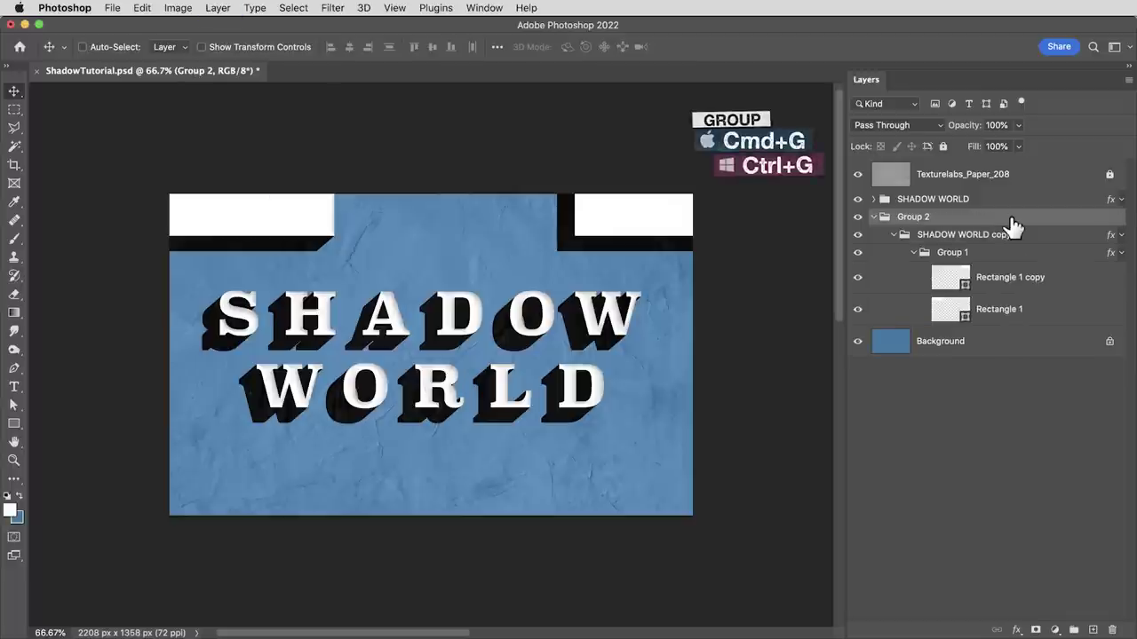
double_click(945, 250)
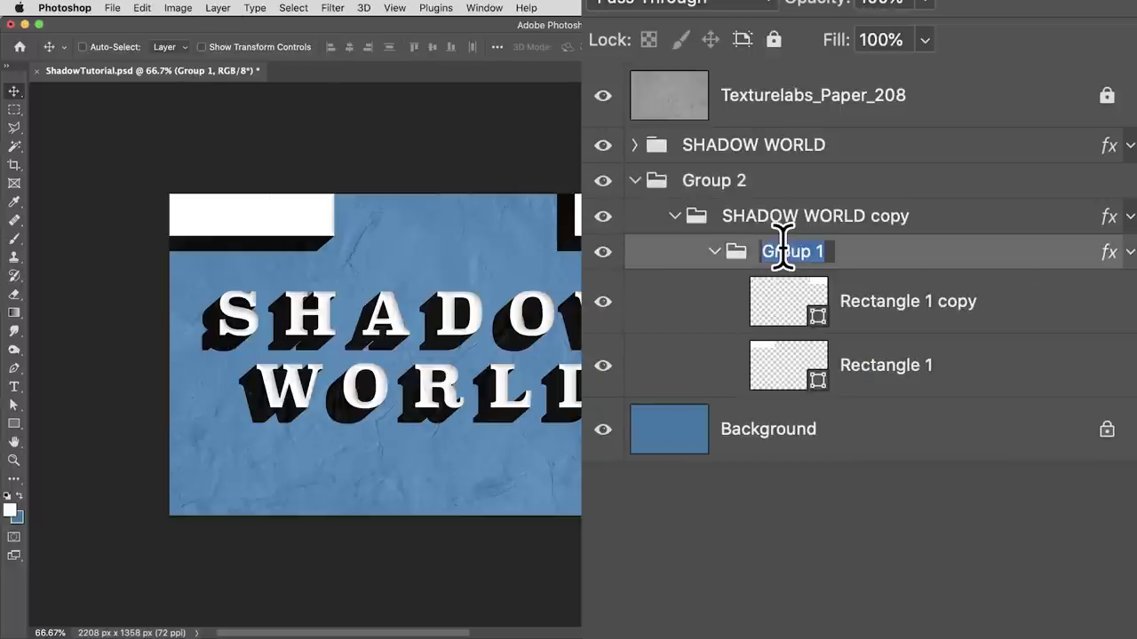
type("Drop Shadow x 1")
key("Return")
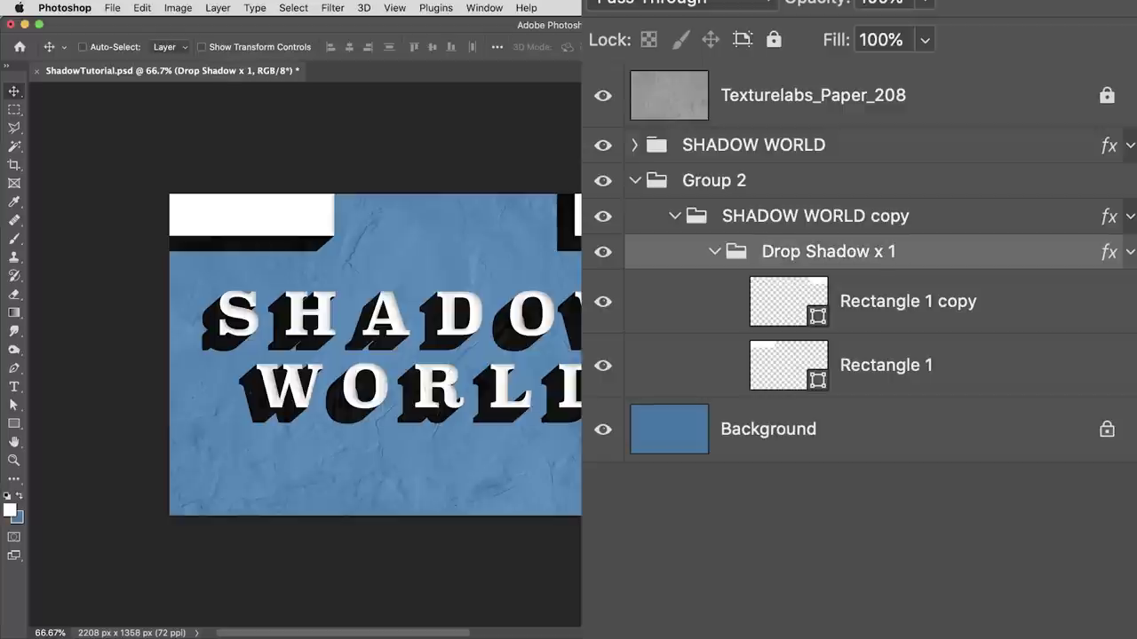
Rename the SHADOW WORLD copy group to "Drop Shadow x 10" and the outer Group 2 to "Drop Shadow x 100"
double_click(766, 215)
type("Drop Shadow x 10")
key("Return")
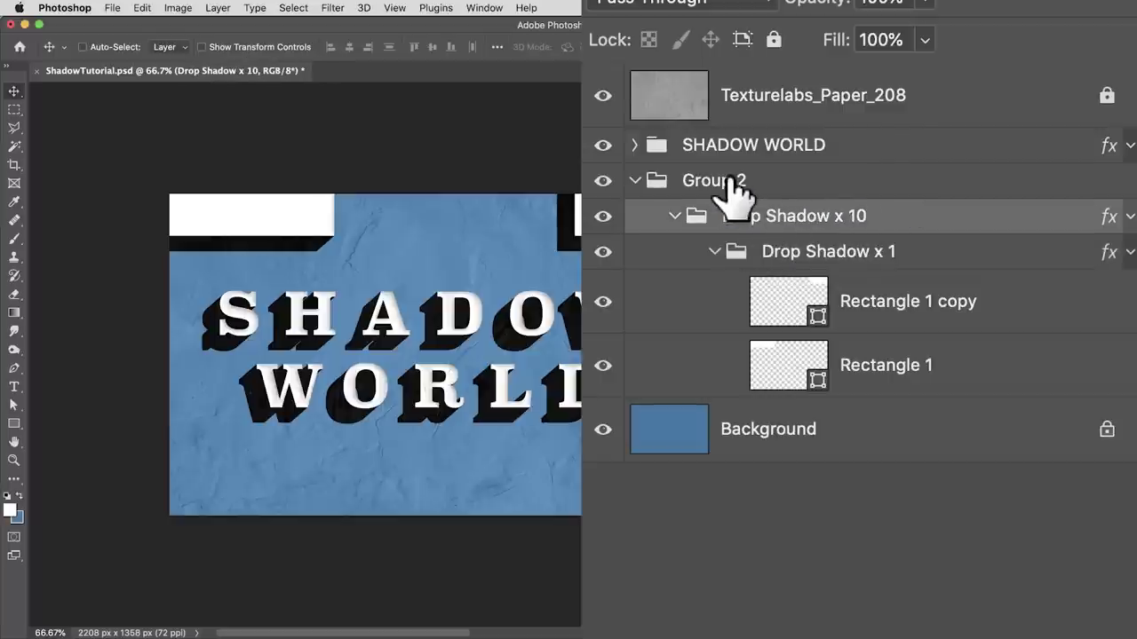
double_click(737, 182)
type("Drop Shado")
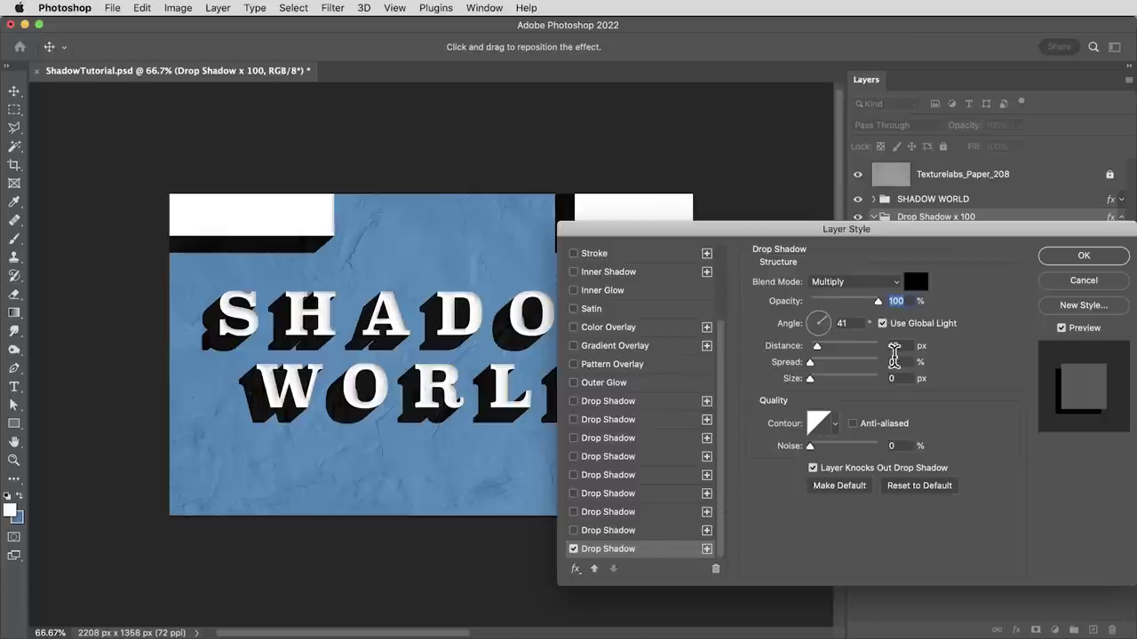
Add three drop shadows to the Drop Shadow x 100 group with distances of 100, 200 and 300 px
type("100")
left_click(637, 530)
double_click(897, 345)
type("200")
left_click(636, 512)
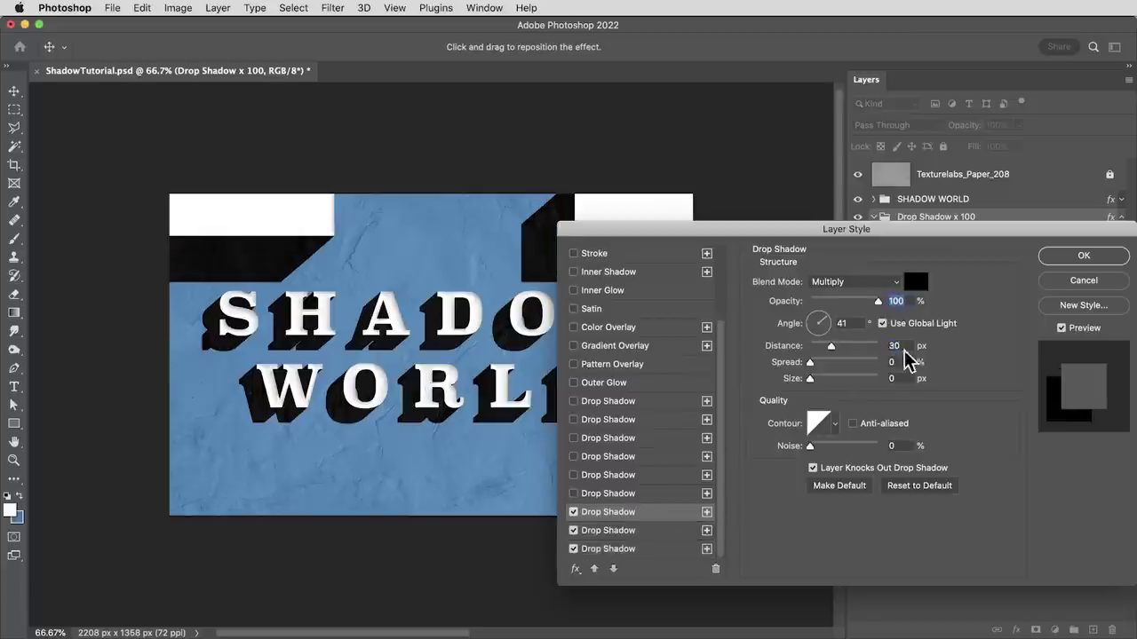
double_click(897, 345)
type("300")
Enable the group's remaining drop shadows in 100 px distance increments up to 900 px and accept the layer style
left_click(637, 493)
double_click(897, 345)
type("700")
left_click(636, 419)
double_click(897, 346)
type("800")
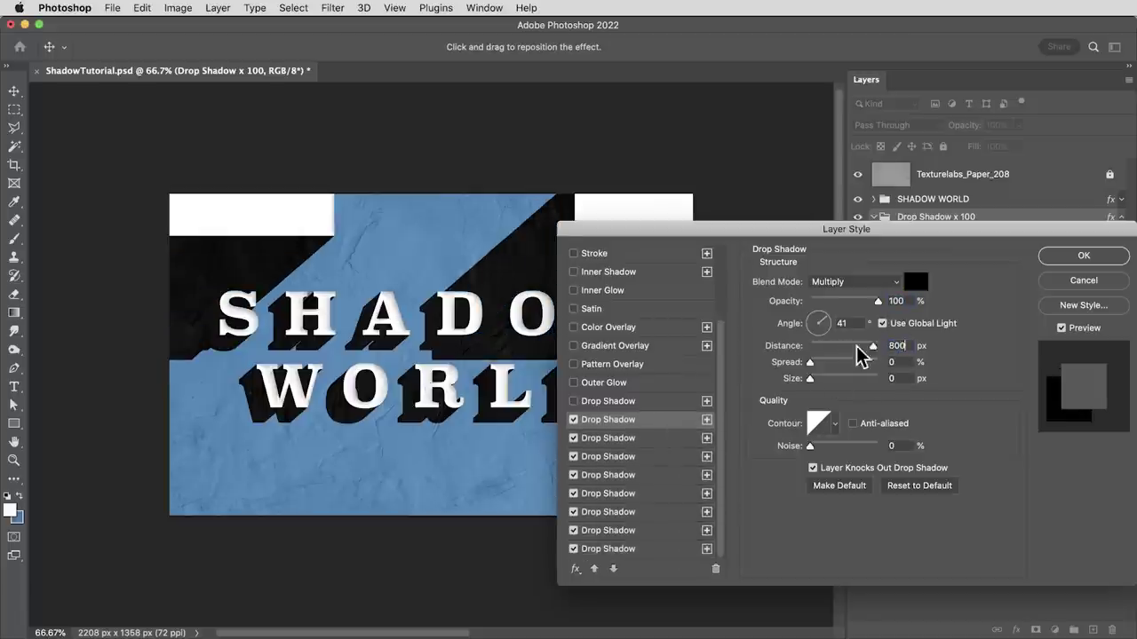
left_click(637, 401)
double_click(897, 345)
type("900")
left_click(1085, 257)
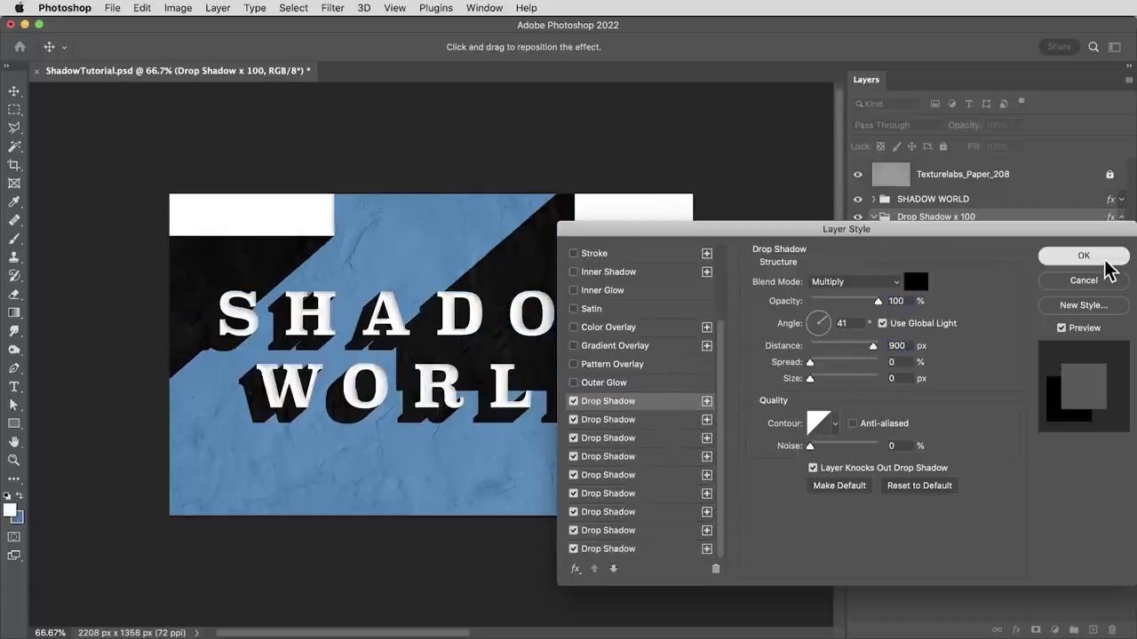
Nest the Drop Shadow x 100 group in a new group named "Drop Shadow x 1000"
left_click(1121, 217)
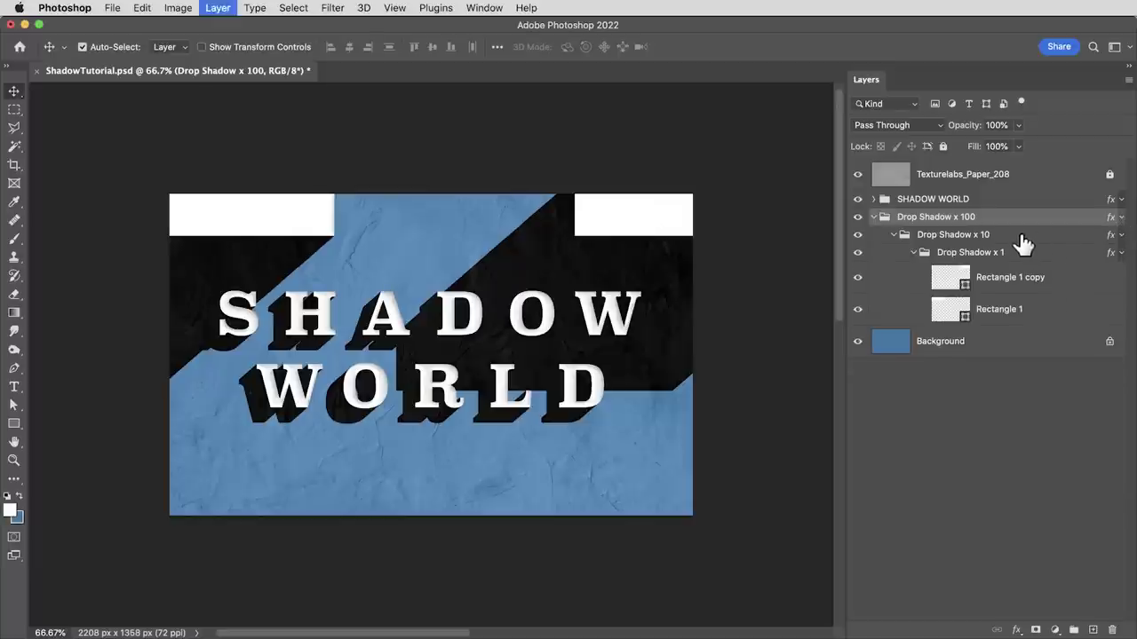
key("super+g")
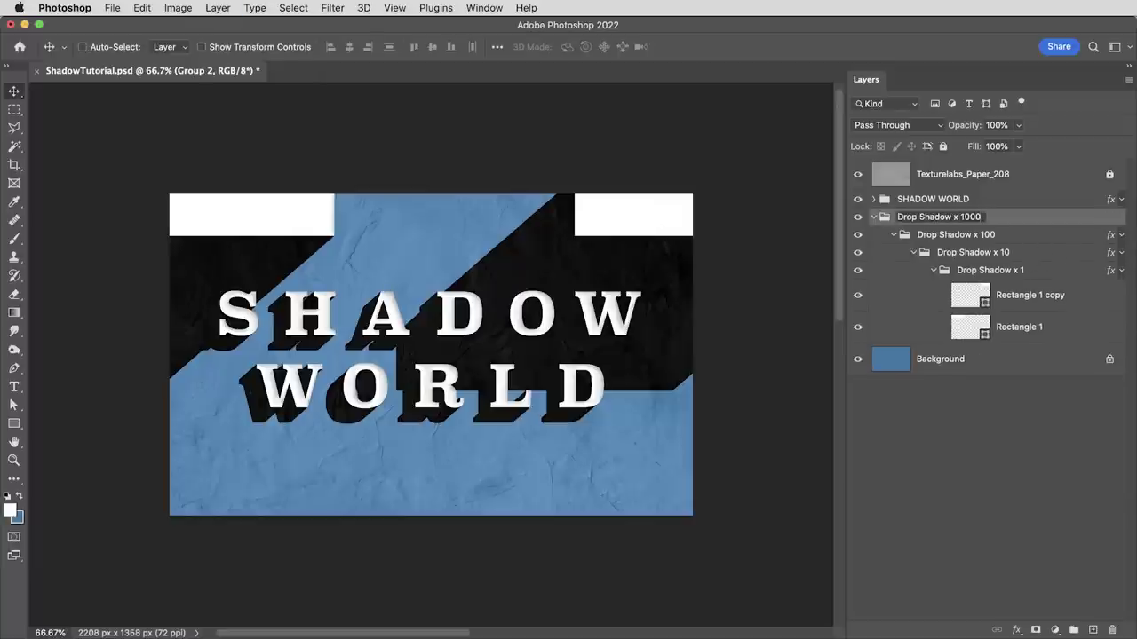
key("Return")
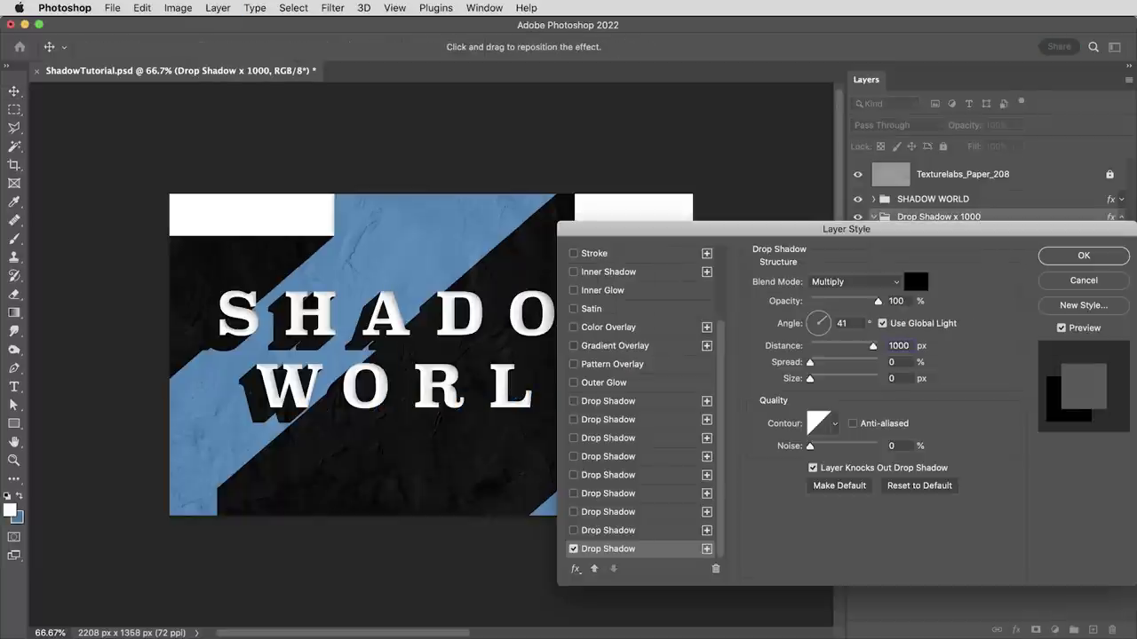
Stack two drop shadows on the Drop Shadow x 1000 group with distances of 1000 px and 2000 px
left_click(654, 531)
double_click(900, 345)
type("2")
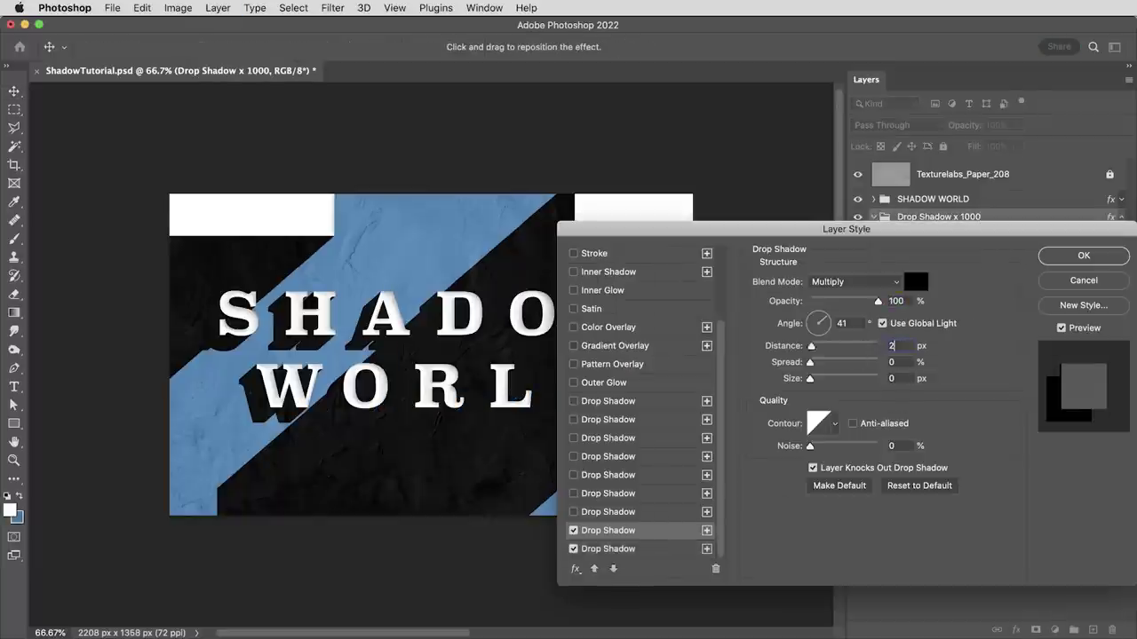
type("000")
Rotate the global light angle so the shadows fall down and to the right, and accept the layer style
left_click(813, 313)
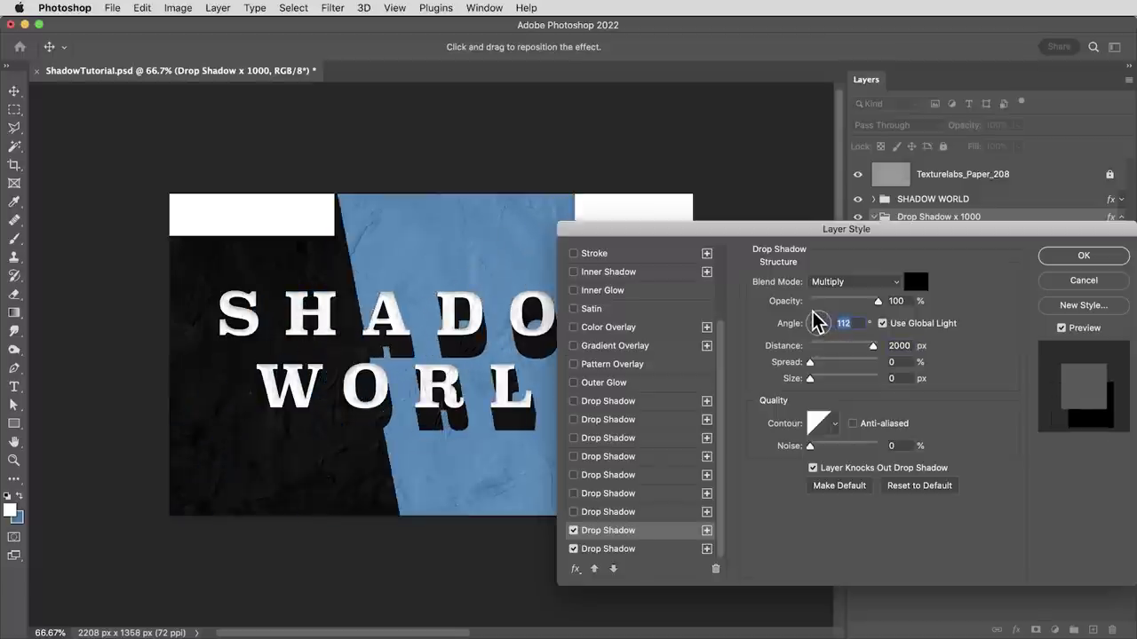
left_click_drag(812, 310, 816, 313)
key("Return")
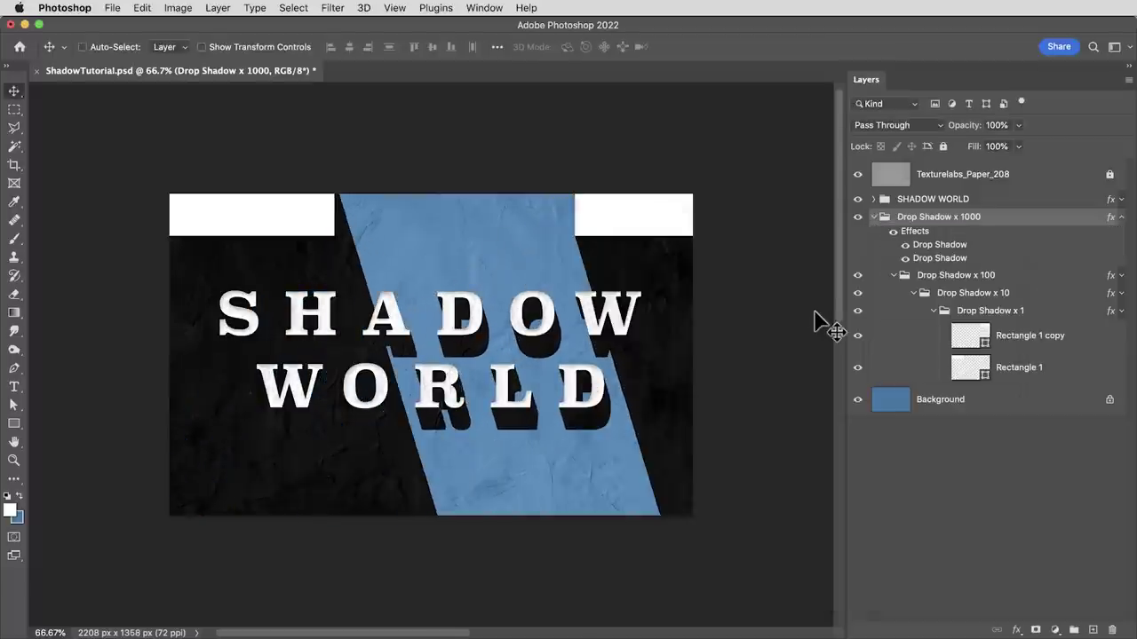
Move the Drop Shadow x 1000 group up until its white rectangles sit just above the canvas, and collapse its effects list
left_click_drag(573, 197, 568, 159)
left_click(1121, 217)
key("super+1")
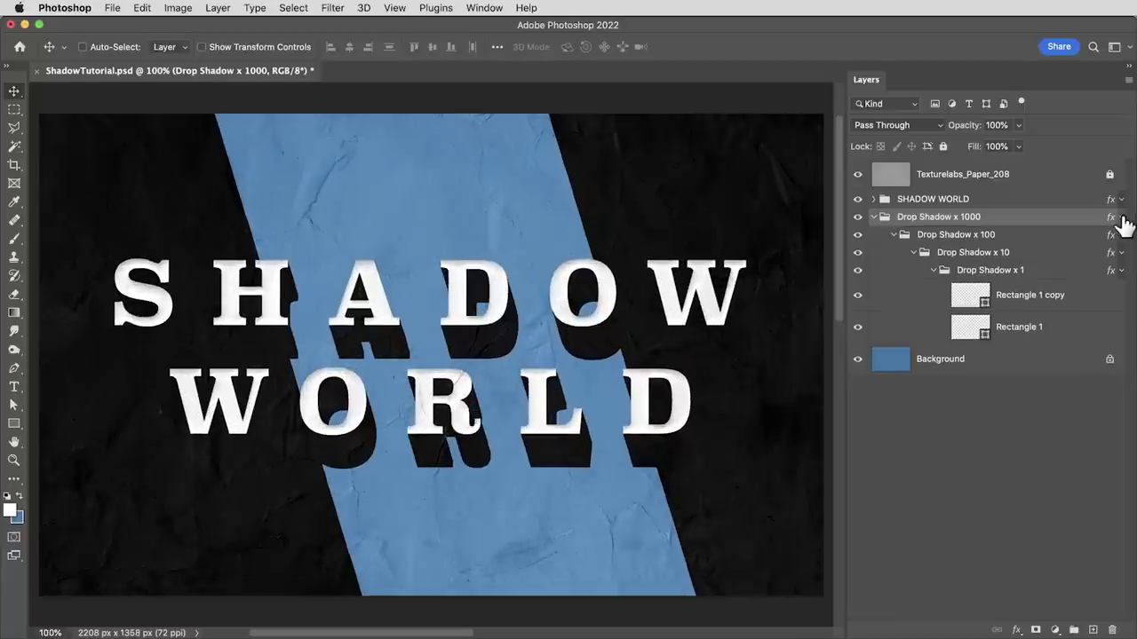
Duplicate the Drop Shadow x 1000 group above the SHADOW WORLD group and lower the copy's opacity to 57%
left_click_drag(1037, 226, 1036, 201)
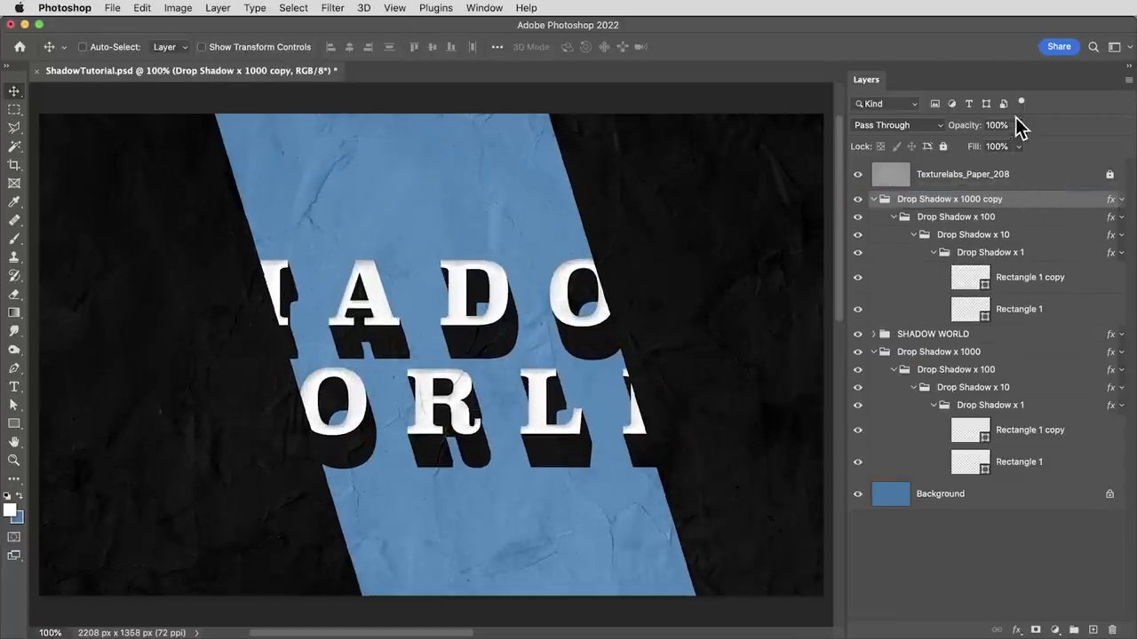
left_click_drag(1003, 143, 993, 143)
Scale both rectangles in the Drop Shadow x 1000 copy group together to about 106.87% about their centre
left_click(1056, 280)
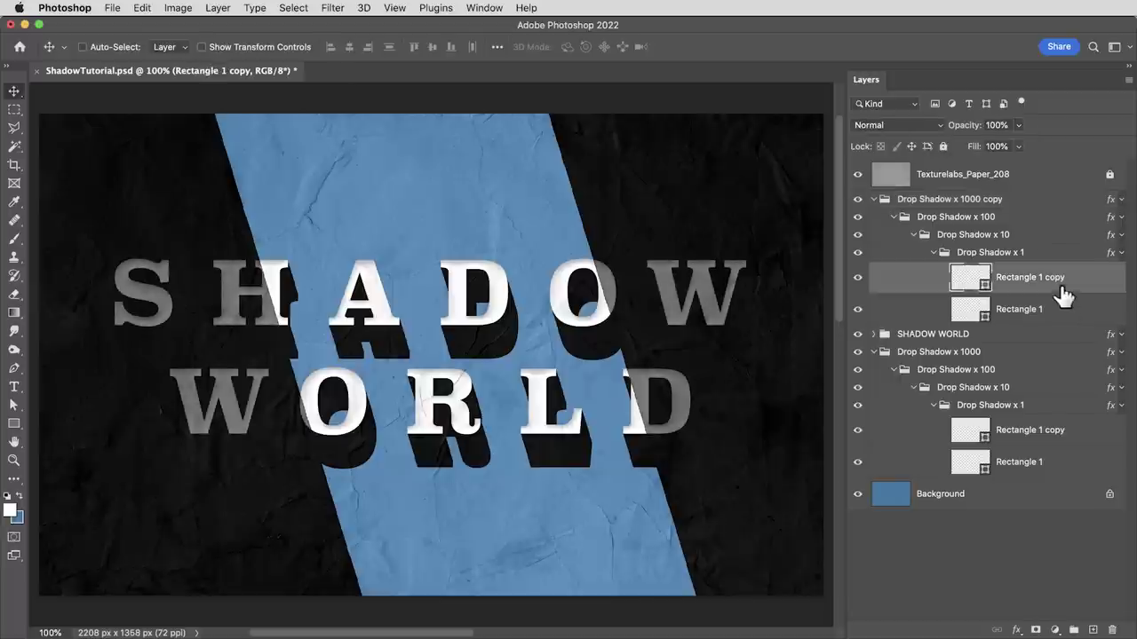
left_click(1030, 311, "shift")
key("super+0")
key("super+minus")
key("super+t")
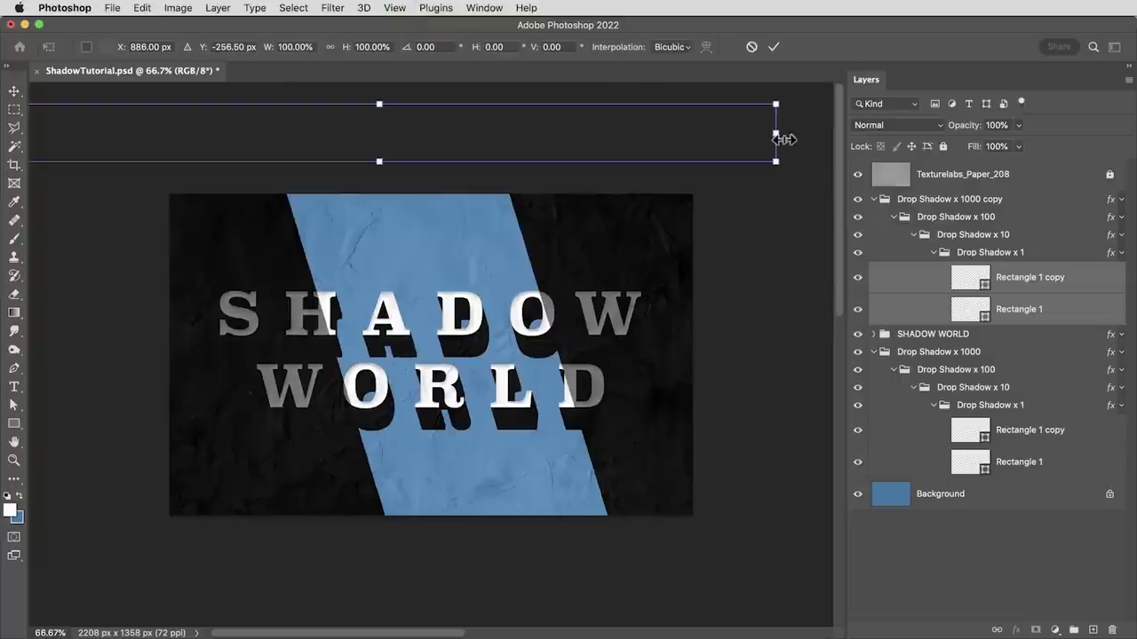
left_click_drag(782, 137, 806, 133)
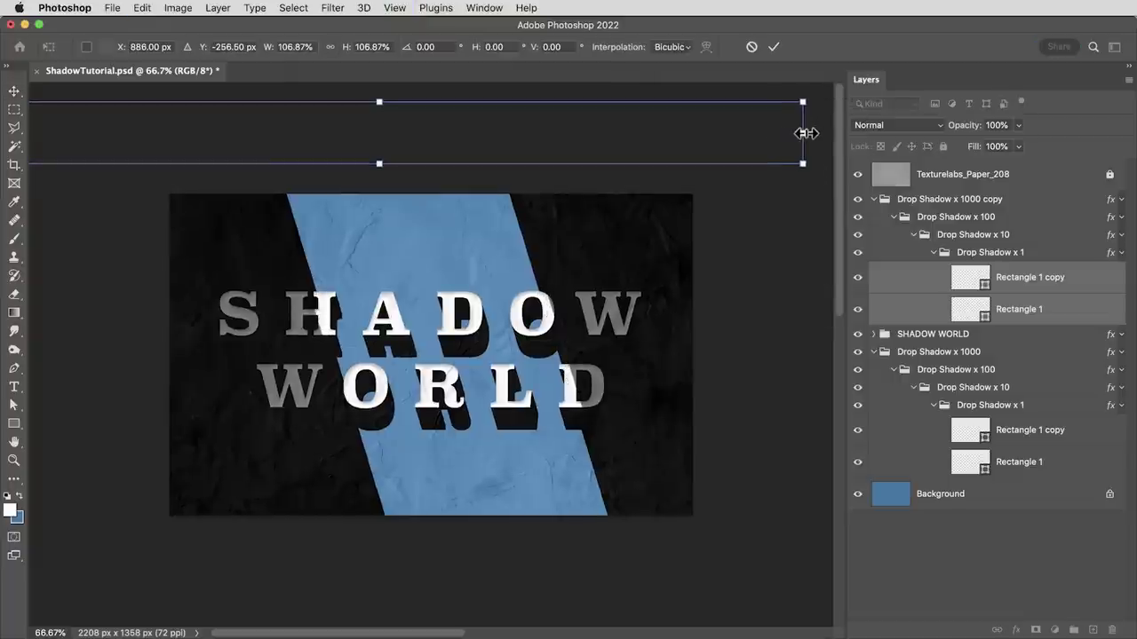
key("Return")
key("super+plus")
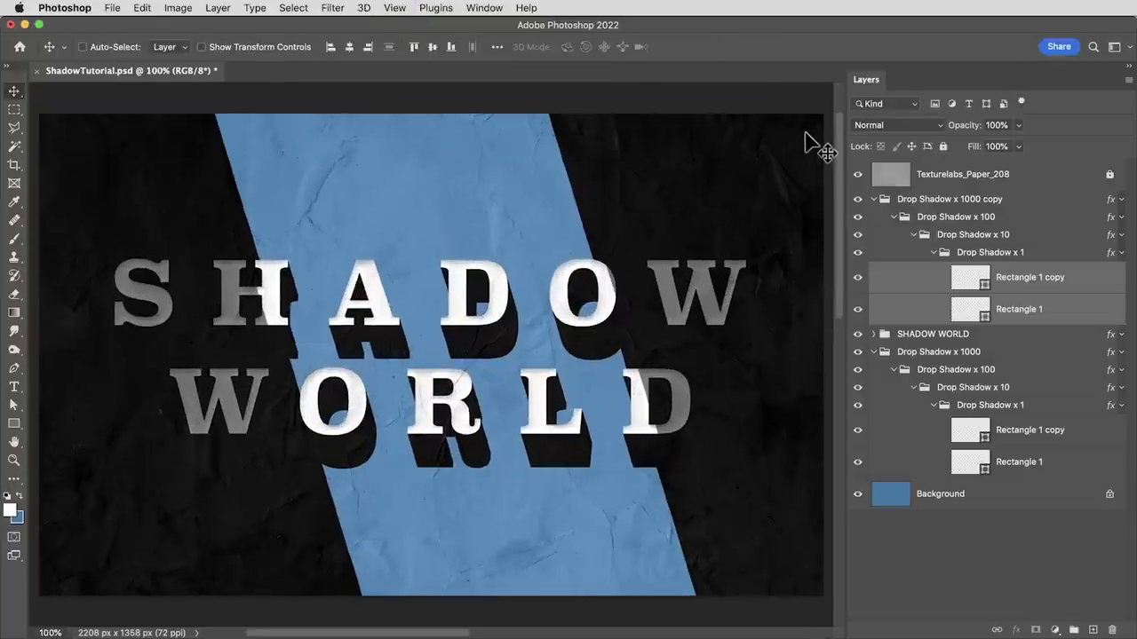
Set the global light angle to 111° through the copied Drop Shadow x 1 group's layer style and accept it
double_click(1038, 258)
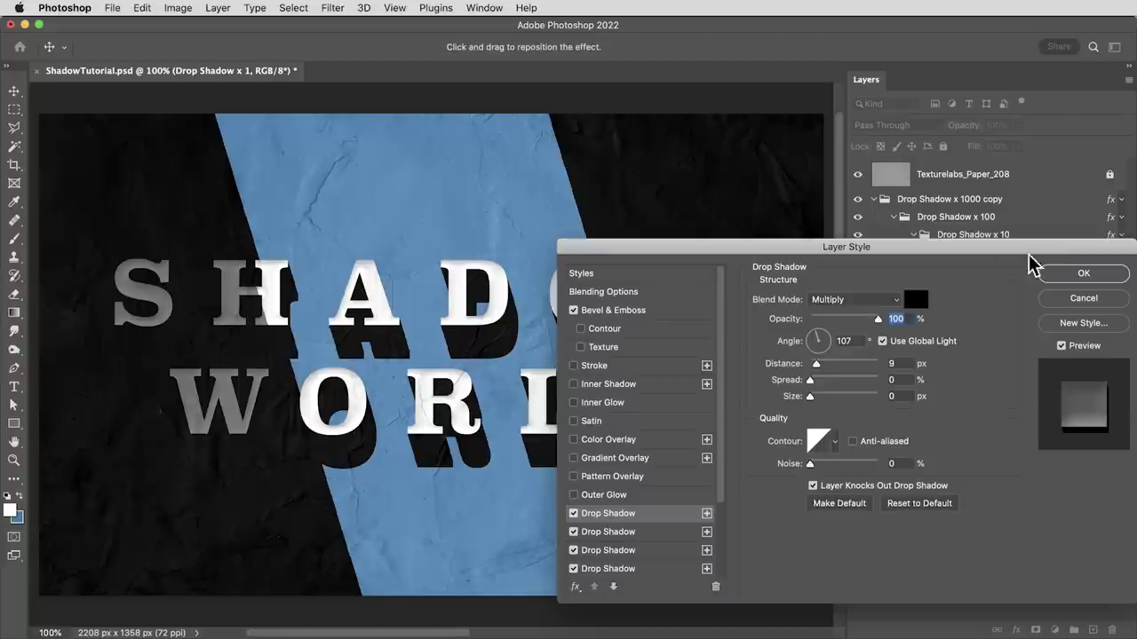
mouse_move(820, 338)
left_mouse_down()
mouse_move(837, 338)
mouse_move(819, 340)
left_mouse_up()
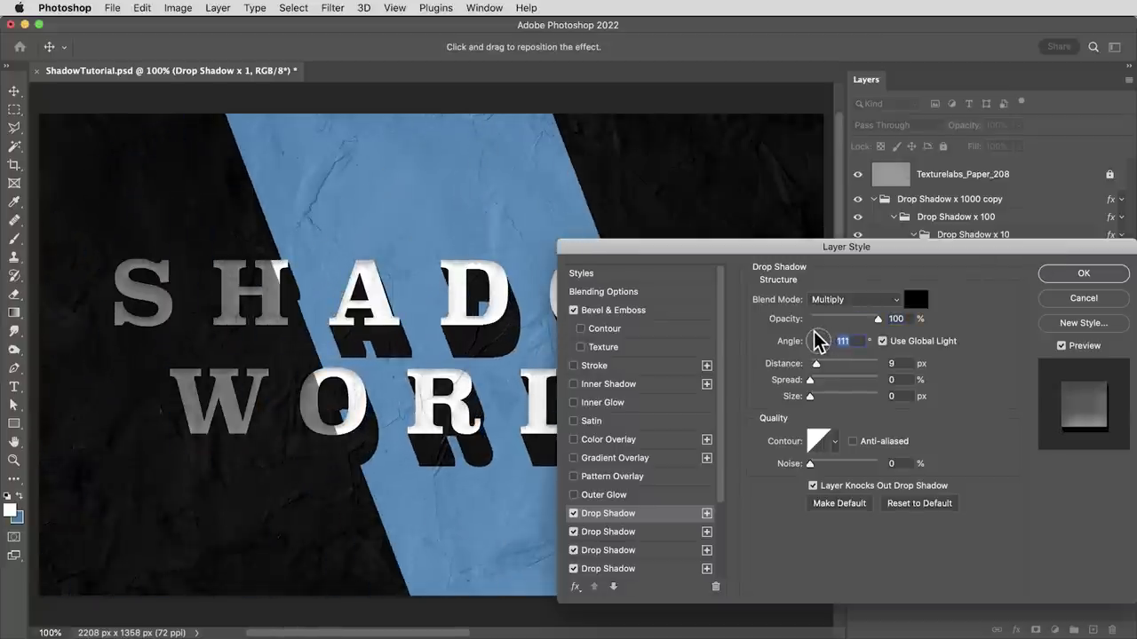
left_click(1076, 272)
Move the Drop Shadow x 1000 group and its copy together so the blue light strip shifts left across the text
left_click(992, 349, "super")
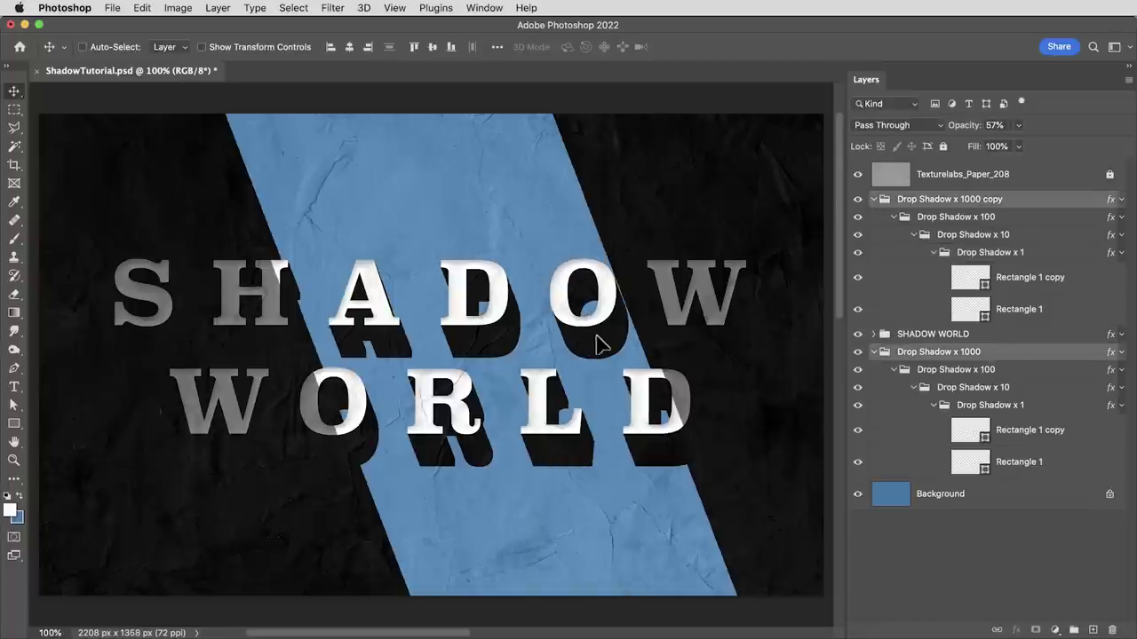
left_click_drag(596, 342, 578, 397)
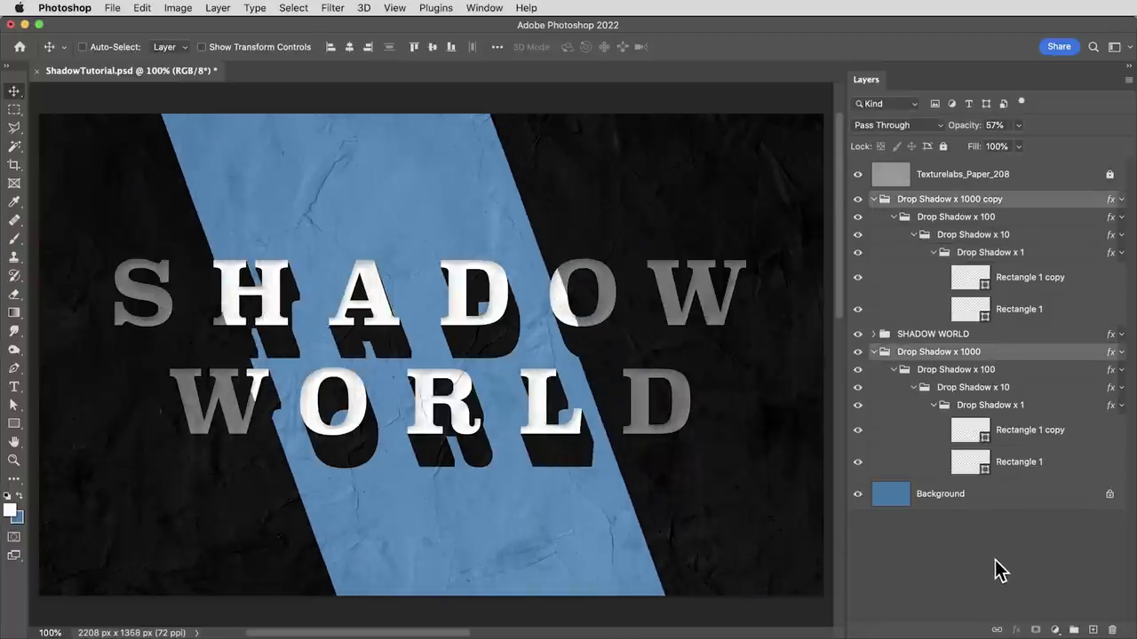